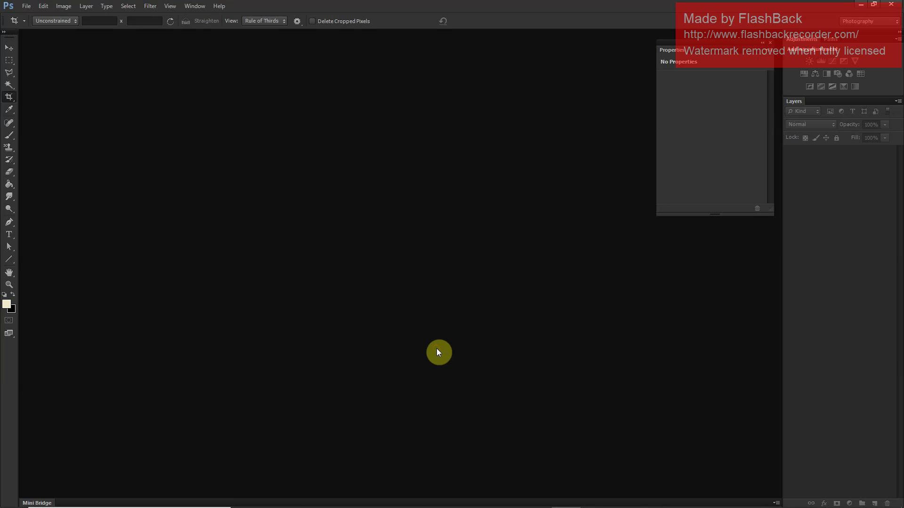
Open the eleven jacket photos 2020-10-12 12.13.48-1.jpg through 12.19.51-1.jpg from Camera Uploads > Clothes
{"action": "key", "text": "ctrl+o"}
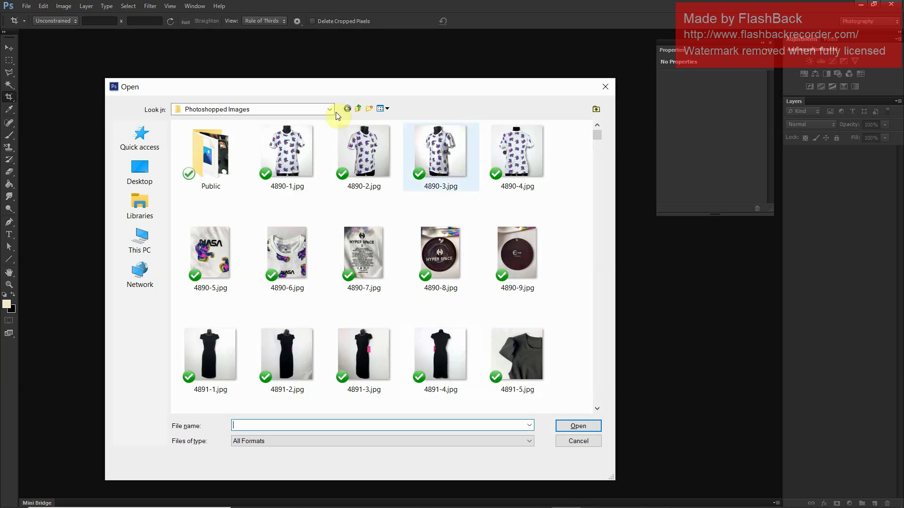
{"action": "left_click", "coordinate": [359, 108]}
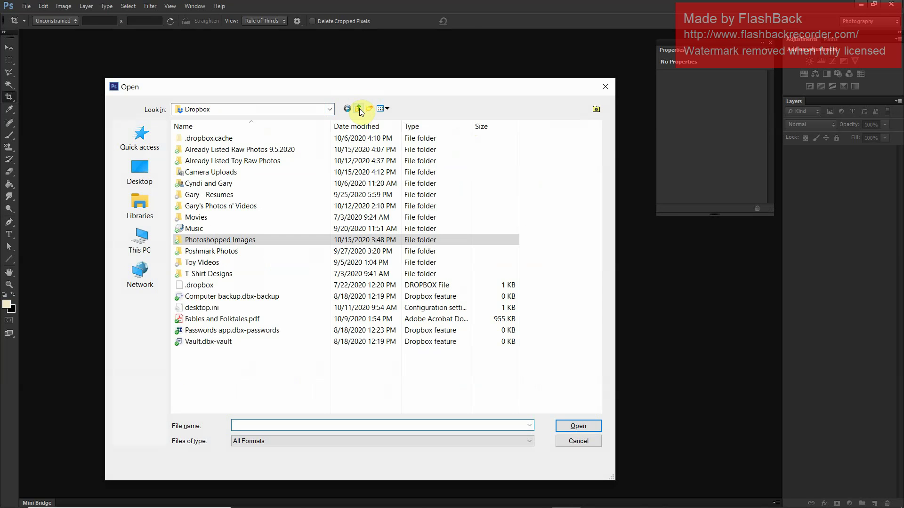
{"action": "double_click", "coordinate": [275, 175]}
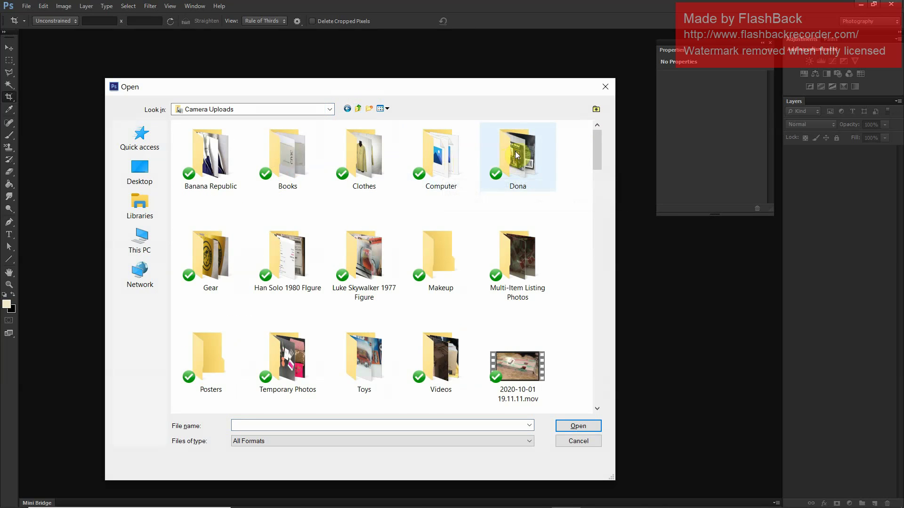
{"action": "mouse_move", "coordinate": [600, 145]}
{"action": "left_mouse_down"}
{"action": "mouse_move", "coordinate": [607, 225]}
{"action": "mouse_move", "coordinate": [588, 112]}
{"action": "left_mouse_up"}
{"action": "double_click", "coordinate": [377, 179]}
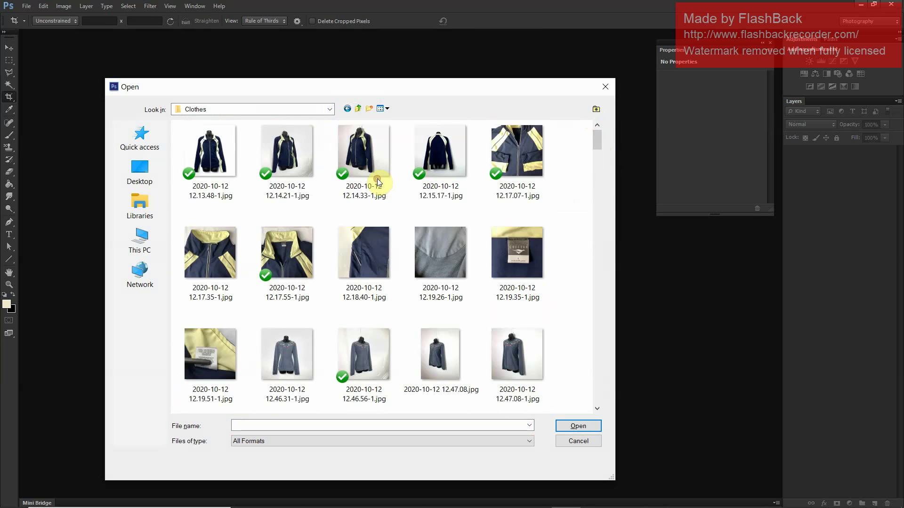
{"action": "left_click", "coordinate": [224, 149]}
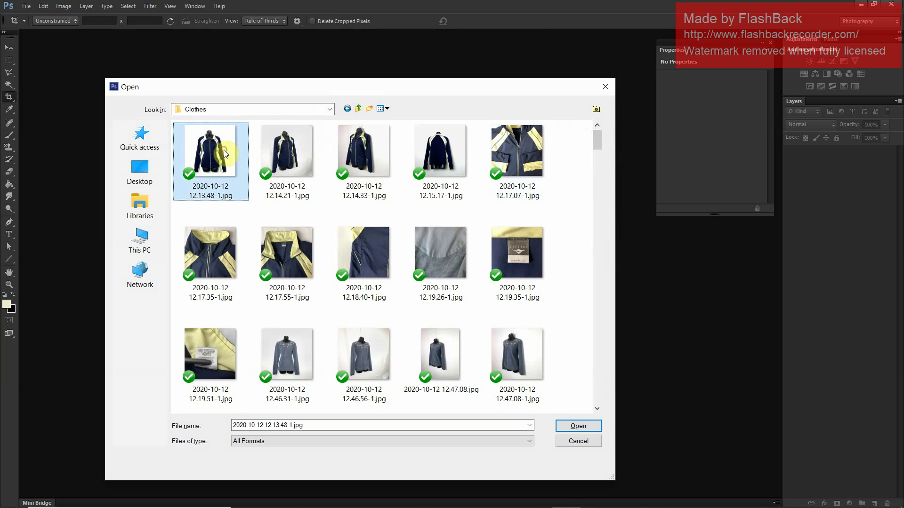
{"action": "left_click", "coordinate": [233, 360], "text": "shift"}
{"action": "key", "text": "Return"}
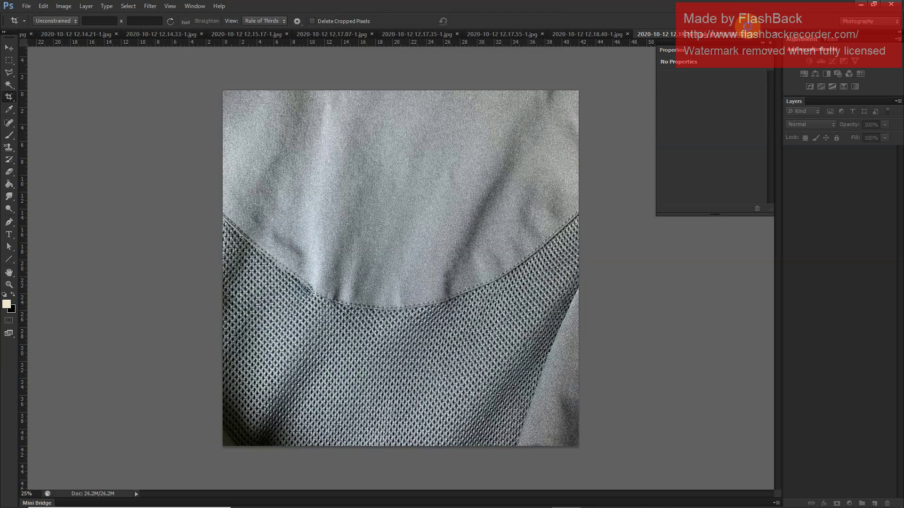
Crop the 12.13.48-1.jpg photo tighter around the jacket, rotating it about 4° to straighten
{"action": "left_click", "coordinate": [779, 37]}
{"action": "left_click", "coordinate": [696, 55]}
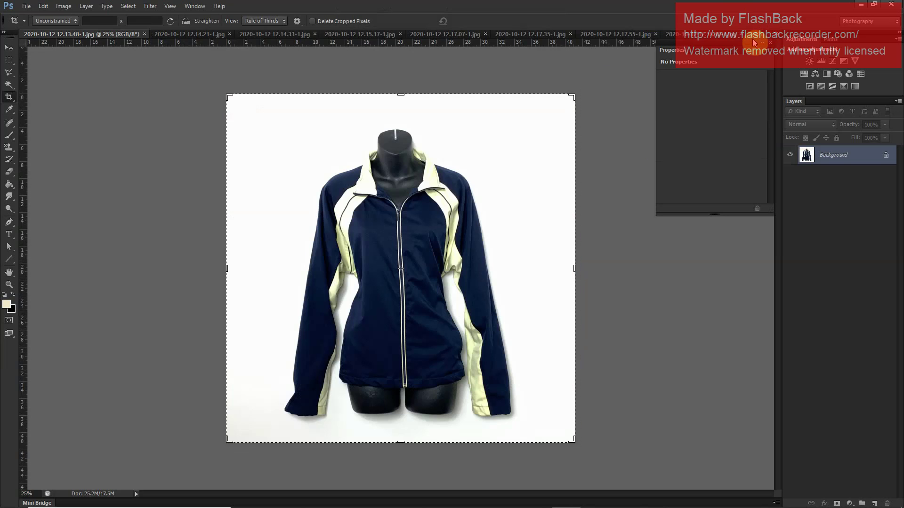
{"action": "mouse_move", "coordinate": [580, 232]}
{"action": "left_mouse_down"}
{"action": "mouse_move", "coordinate": [588, 246]}
{"action": "mouse_move", "coordinate": [593, 240]}
{"action": "left_mouse_up"}
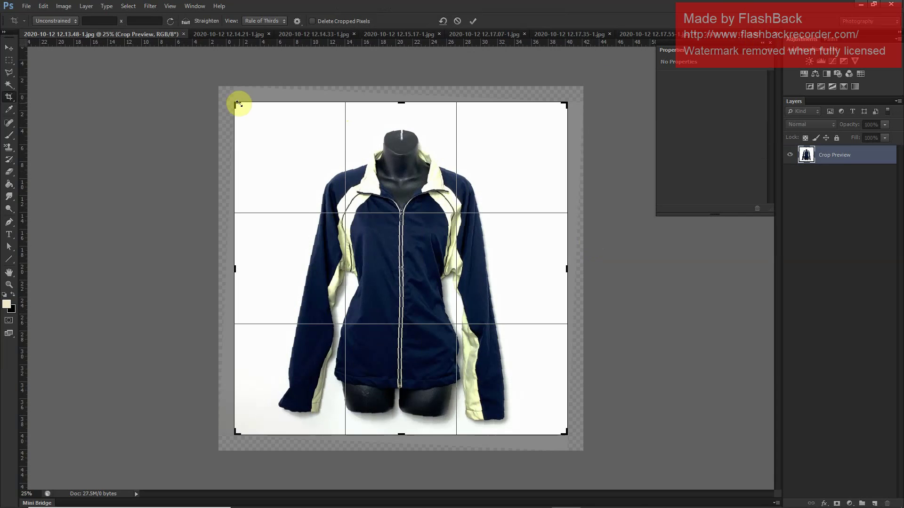
{"action": "left_click_drag", "start_coordinate": [237, 104], "coordinate": [243, 117]}
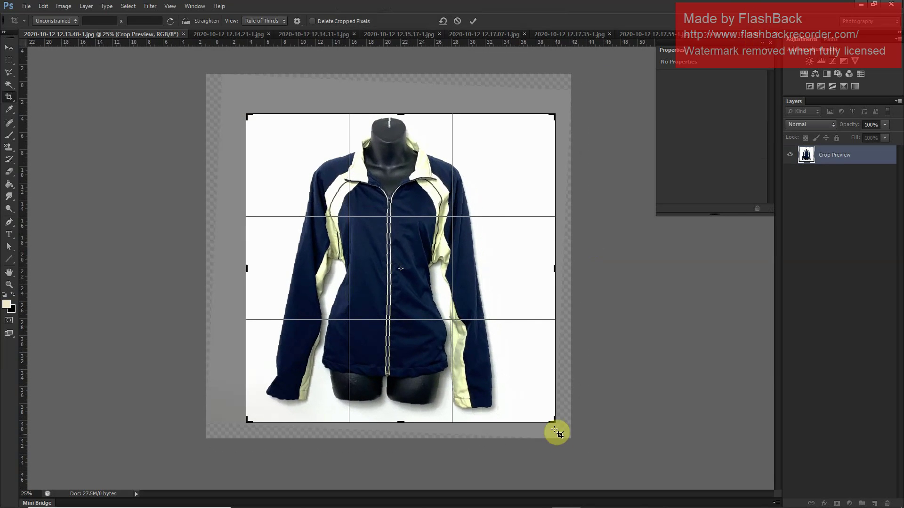
{"action": "left_click_drag", "start_coordinate": [552, 420], "coordinate": [549, 416]}
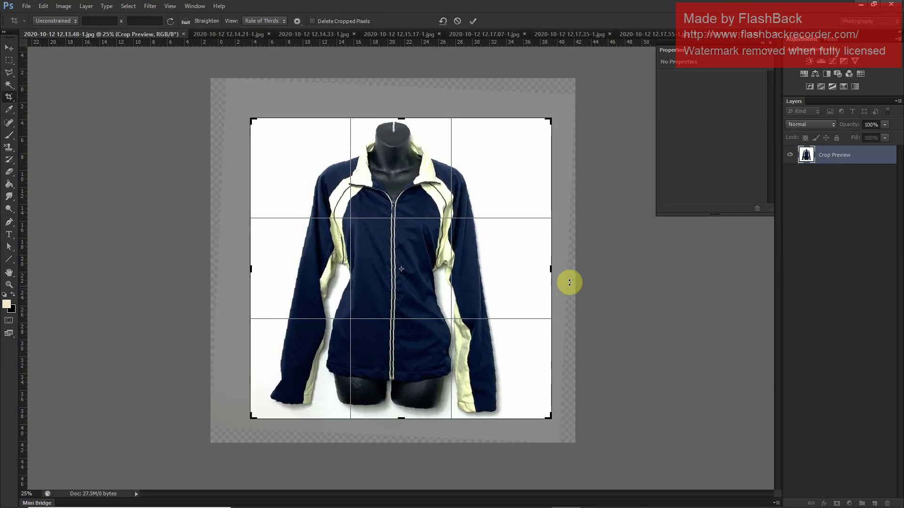
{"action": "left_click_drag", "start_coordinate": [571, 283], "coordinate": [572, 279]}
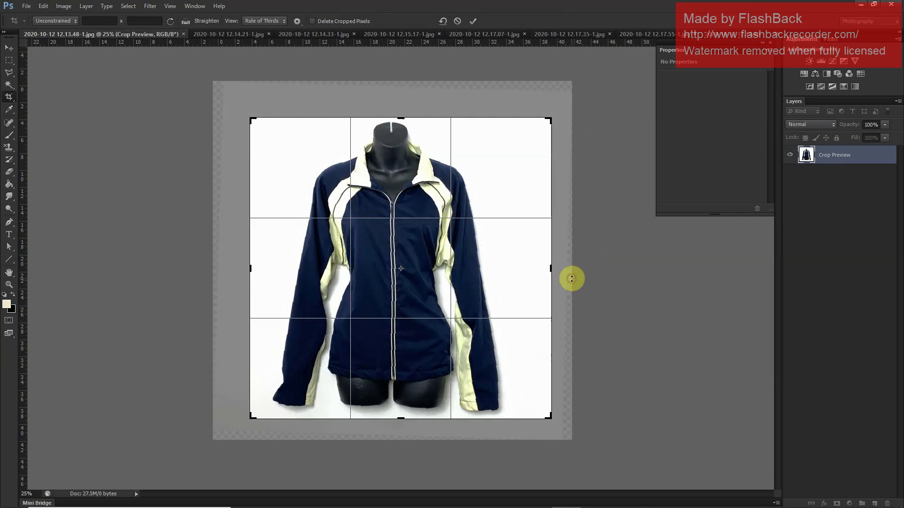
{"action": "key", "text": "Return"}
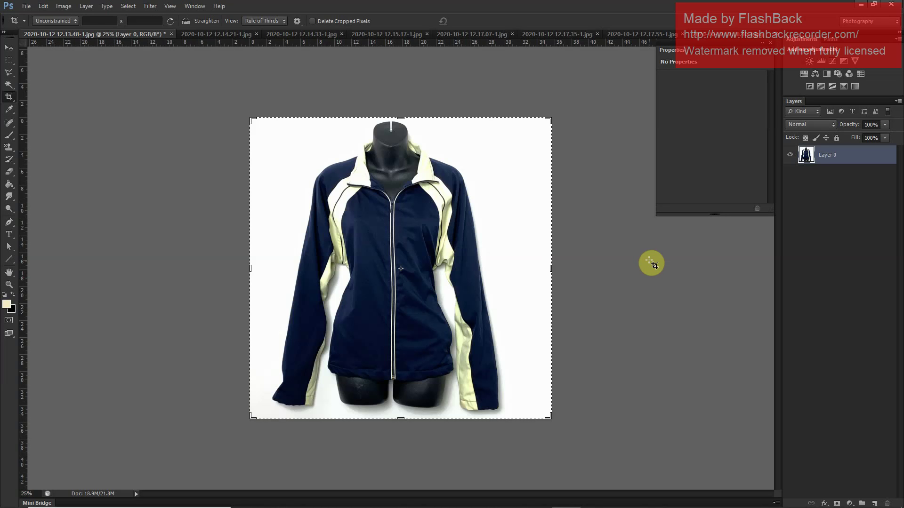
Save the cropped photo as JPEG 5002-11.jpg in the Photoshopped Images folder
{"action": "key", "text": "ctrl+shift+s"}
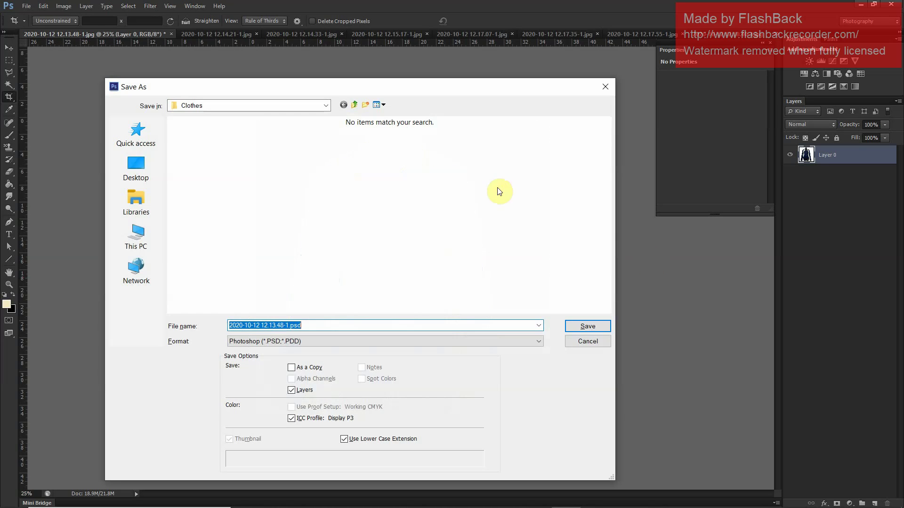
{"action": "left_click", "coordinate": [357, 105]}
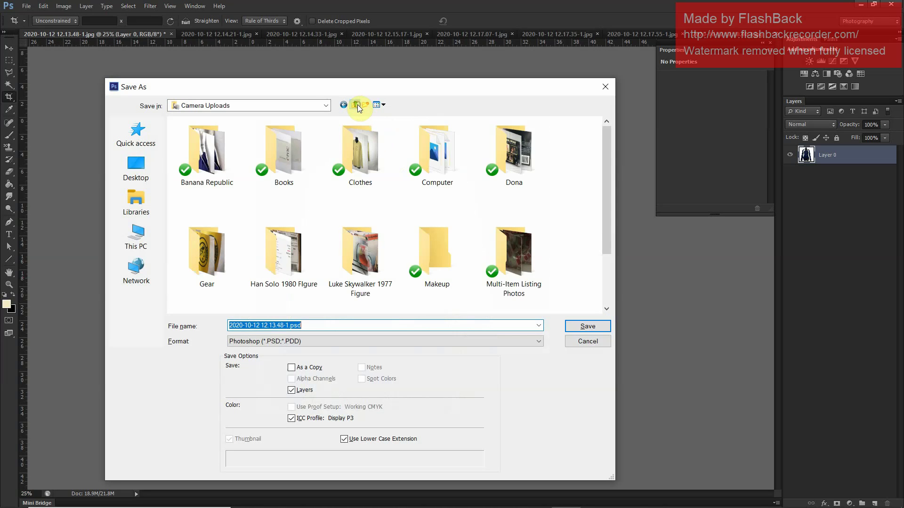
{"action": "left_click", "coordinate": [354, 105]}
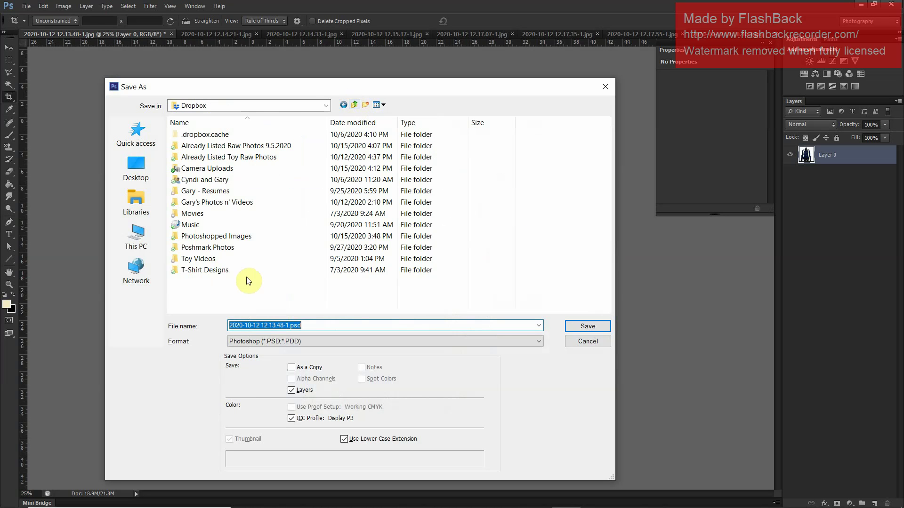
{"action": "double_click", "coordinate": [240, 239]}
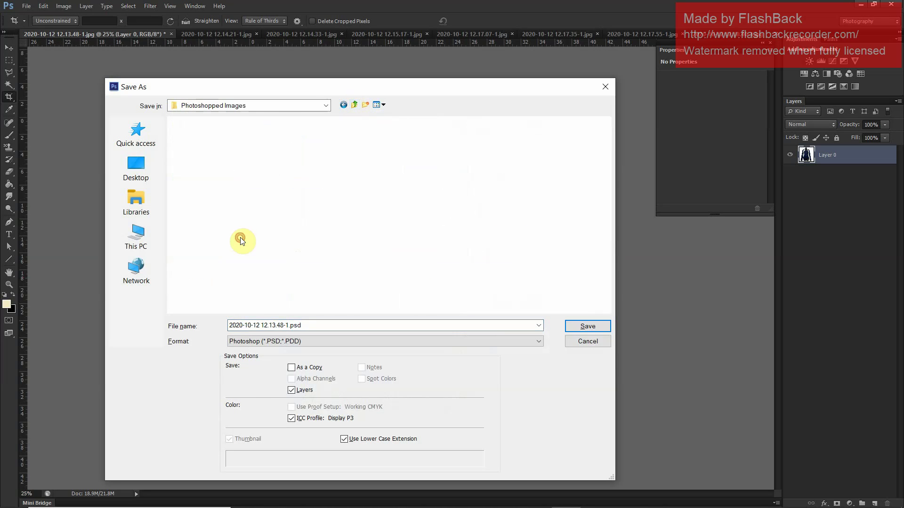
{"action": "left_click", "coordinate": [377, 341]}
{"action": "key", "text": "j"}
{"action": "key", "text": "Return"}
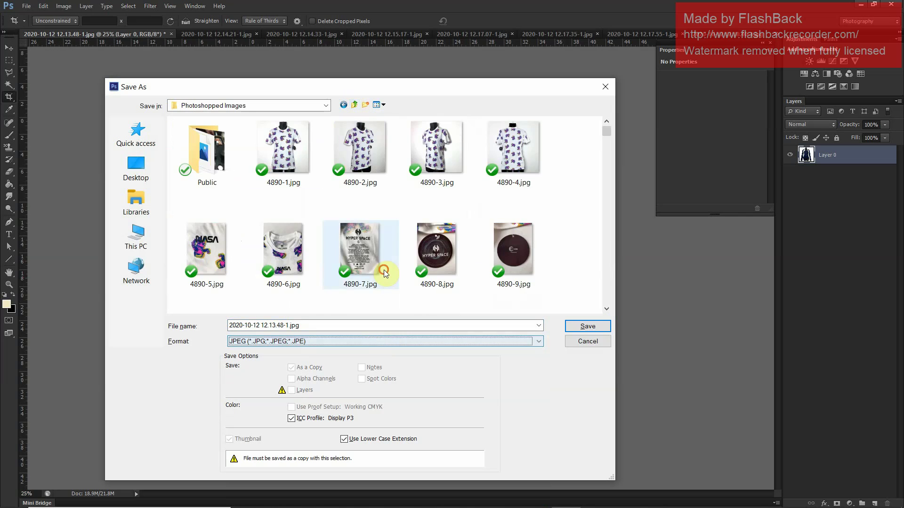
{"action": "left_click", "coordinate": [383, 270]}
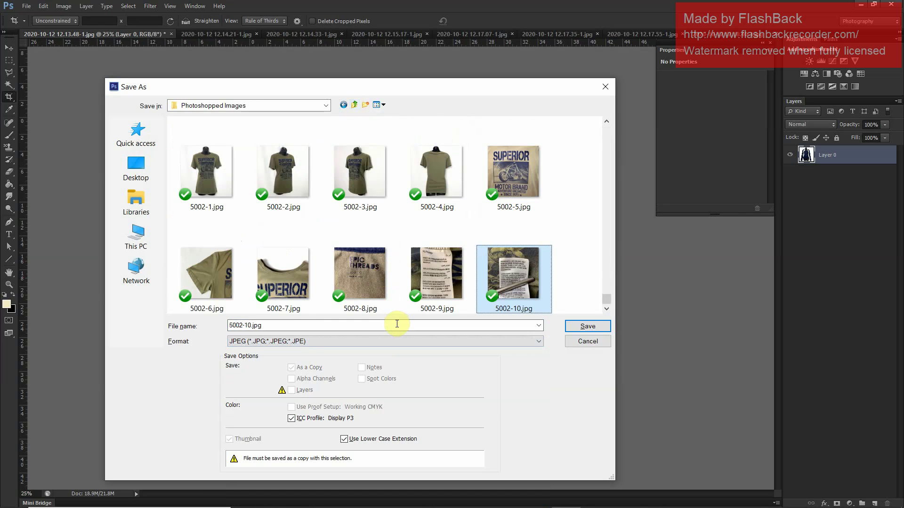
{"action": "double_click", "coordinate": [395, 325]}
{"action": "type", "text": "500"}
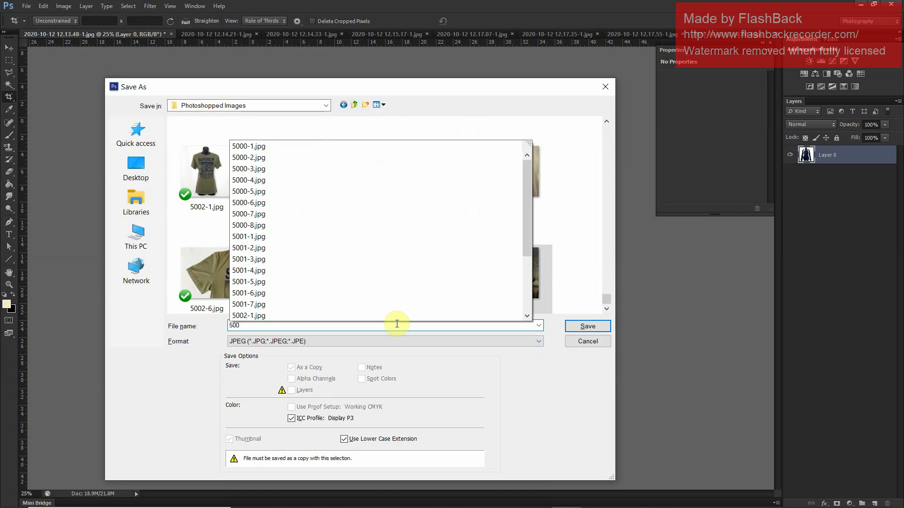
{"action": "type", "text": "2-11"}
{"action": "key", "text": "Return"}
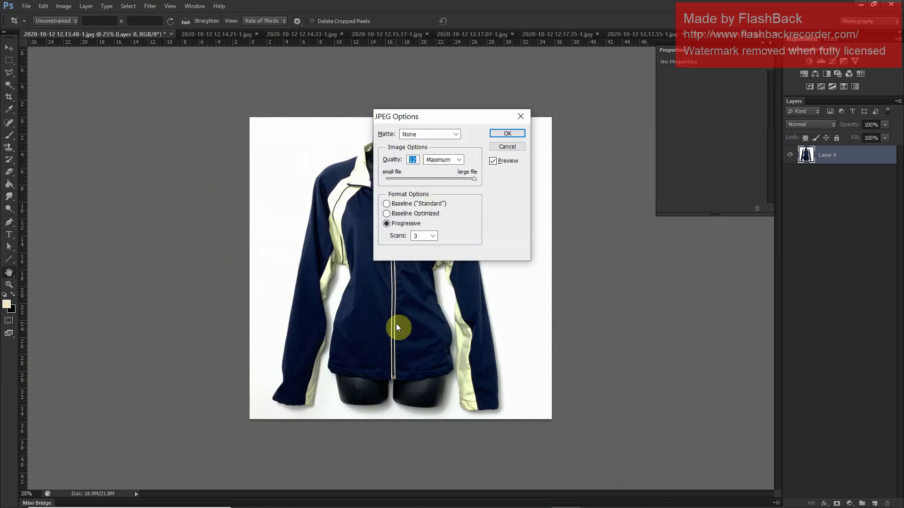
{"action": "key", "text": "Return"}
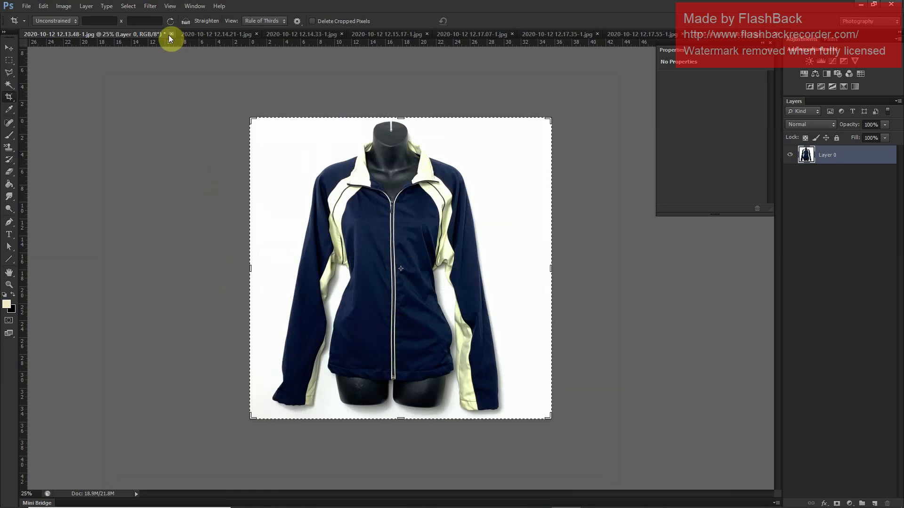
Close the first jacket photo without saving and switch to 2020-10-12 12.14.21-1.jpg
{"action": "left_click", "coordinate": [169, 36]}
{"action": "left_click", "coordinate": [511, 187]}
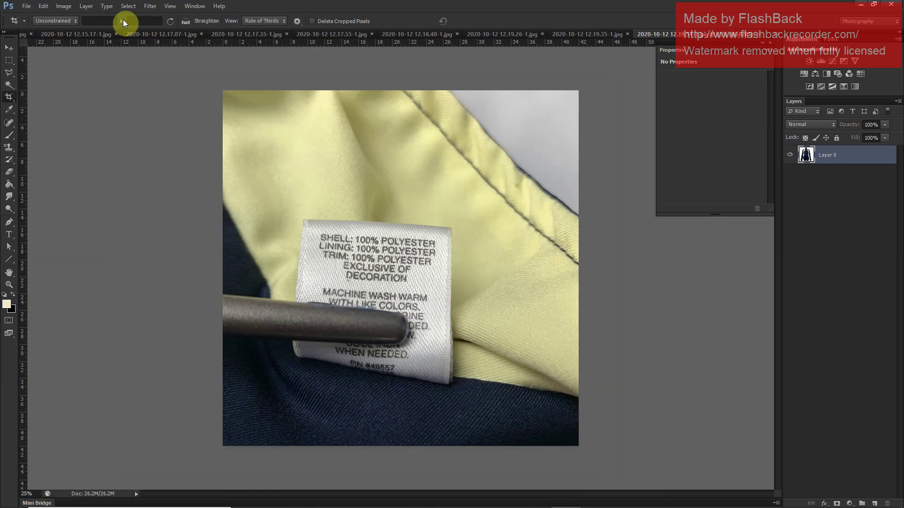
{"action": "left_click", "coordinate": [770, 34]}
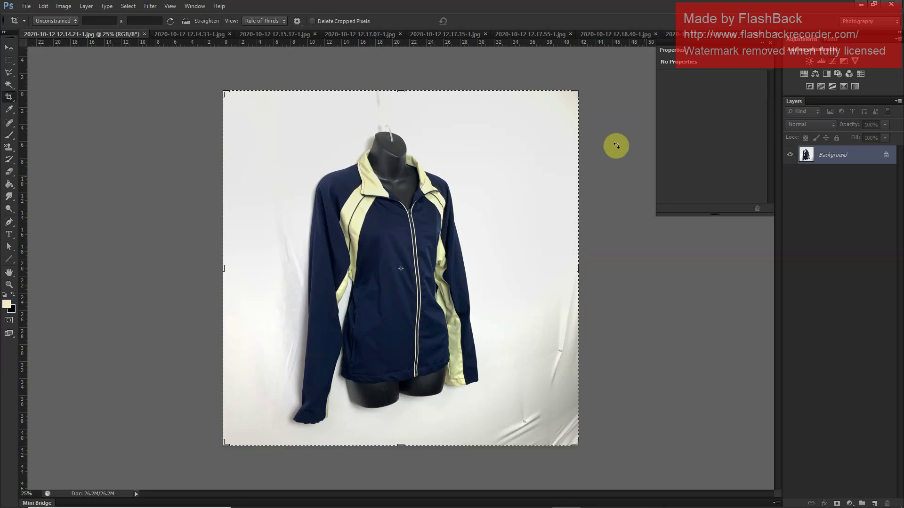
Crop the 12.14.21-1 photo tighter and rotate it slightly to straighten it
{"action": "left_click_drag", "start_coordinate": [582, 89], "coordinate": [577, 115]}
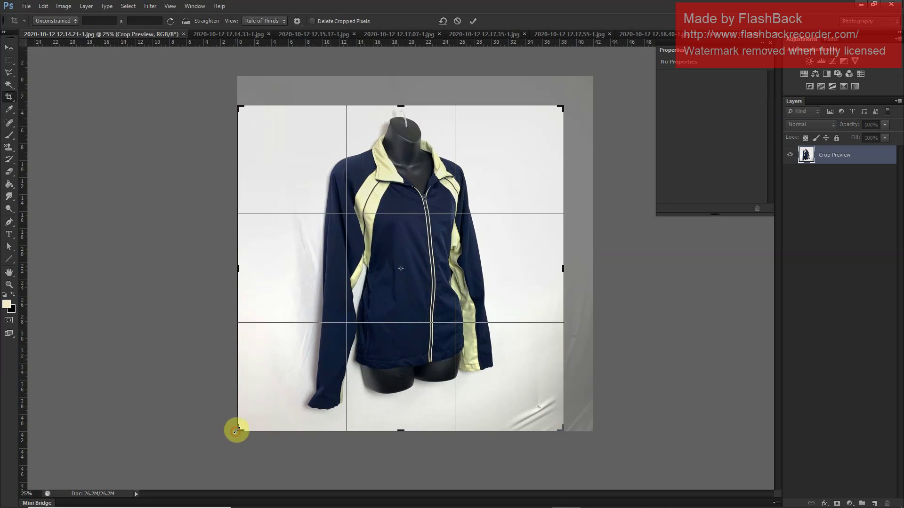
{"action": "left_click_drag", "start_coordinate": [236, 430], "coordinate": [238, 419]}
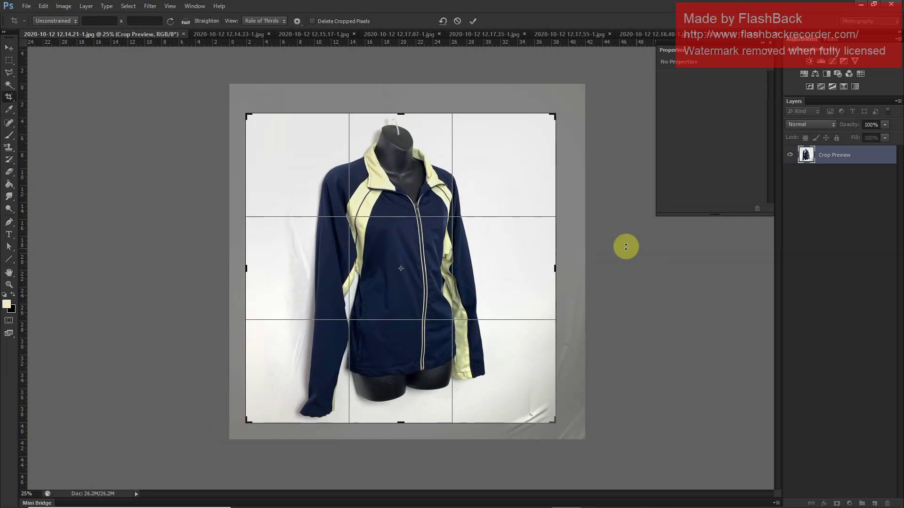
{"action": "left_click_drag", "start_coordinate": [610, 246], "coordinate": [613, 253]}
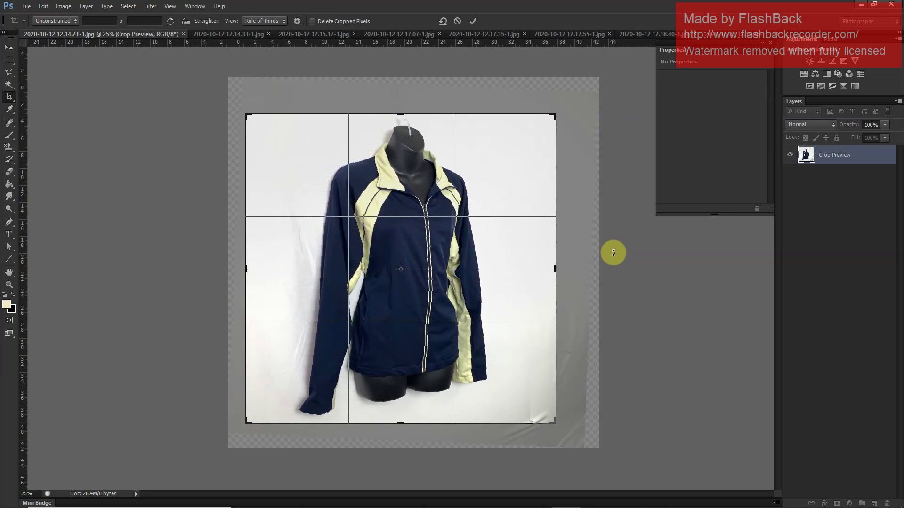
{"action": "key", "text": "Return"}
Add a Brightness/Contrast adjustment with brightness 19 and start a Save As
{"action": "key", "text": "ctrl+0"}
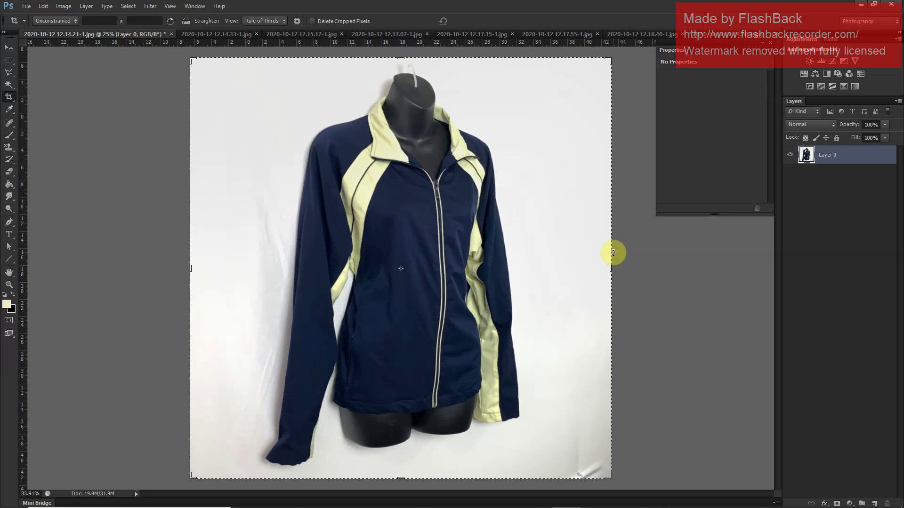
{"action": "left_click", "coordinate": [809, 61]}
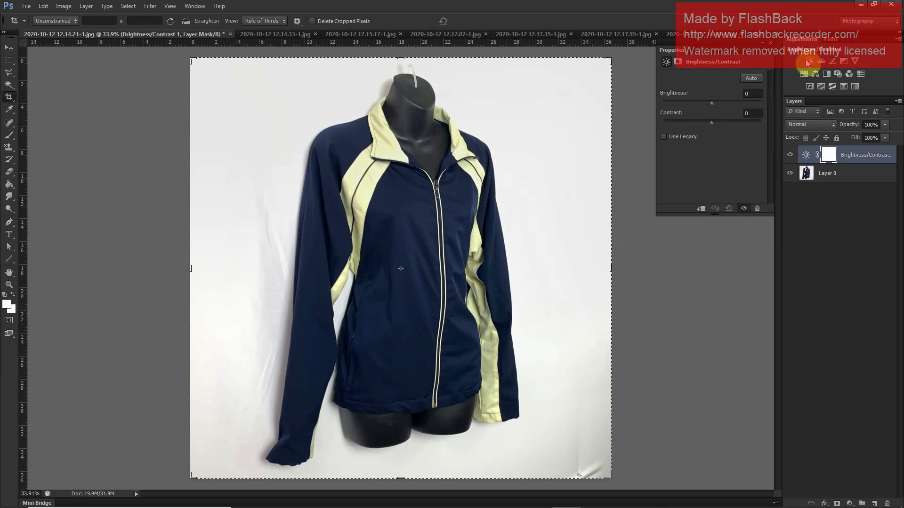
{"action": "left_click_drag", "start_coordinate": [713, 106], "coordinate": [718, 105]}
{"action": "key", "text": "ctrl+shift+s"}
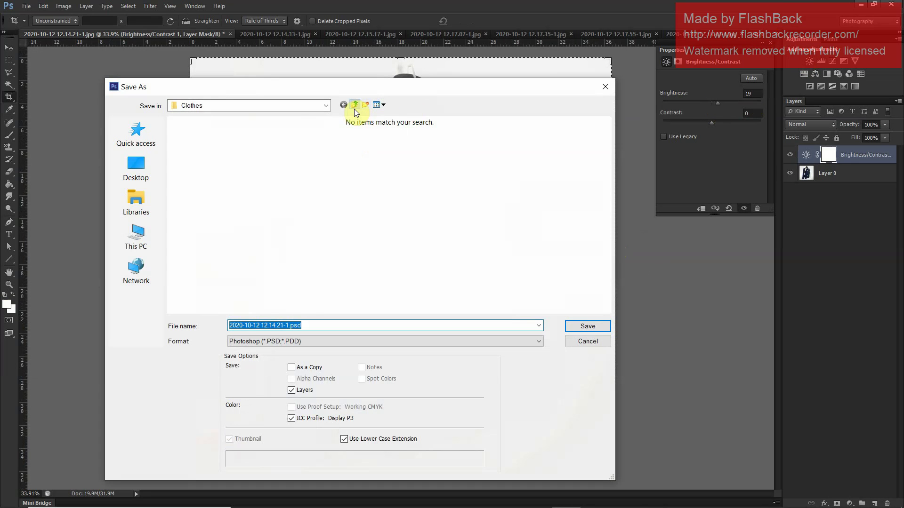
Point the Save As dialog at the Photoshopped Images folder with JPEG format
{"action": "left_click", "coordinate": [354, 108]}
{"action": "double_click", "coordinate": [265, 233]}
{"action": "left_click", "coordinate": [362, 345]}
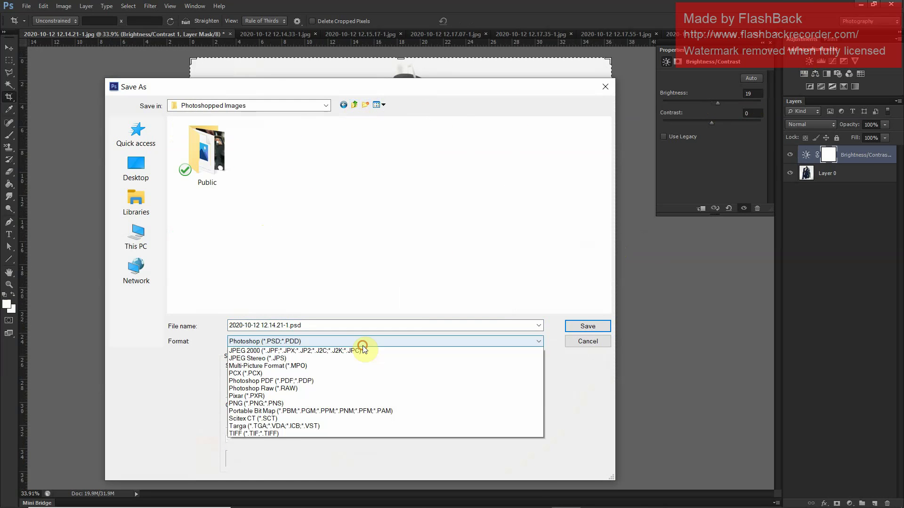
{"action": "scroll", "coordinate": [363, 350], "scroll_direction": "up", "scroll_amount": 2}
{"action": "left_click", "coordinate": [362, 350]}
Rename the existing 5003-1.jpg in Photoshopped Images to 5003-2.jpg
{"action": "left_click", "coordinate": [369, 284]}
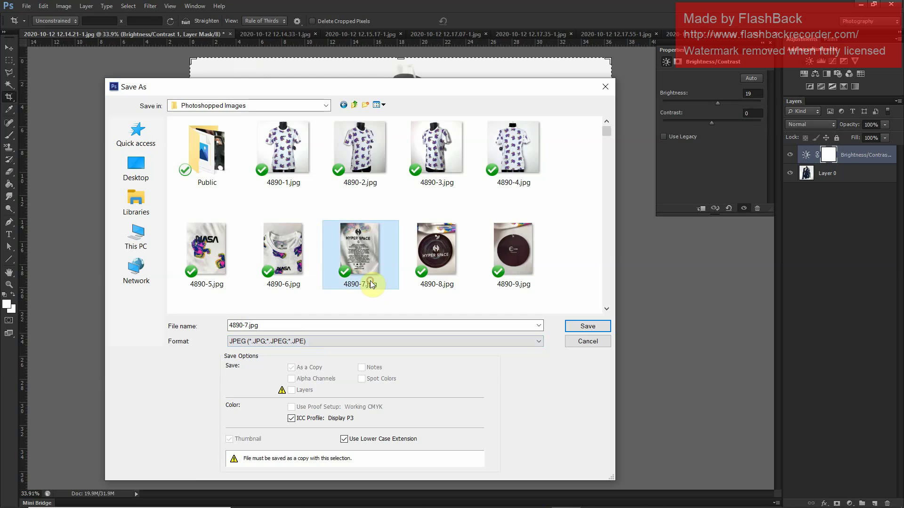
{"action": "key", "text": "End"}
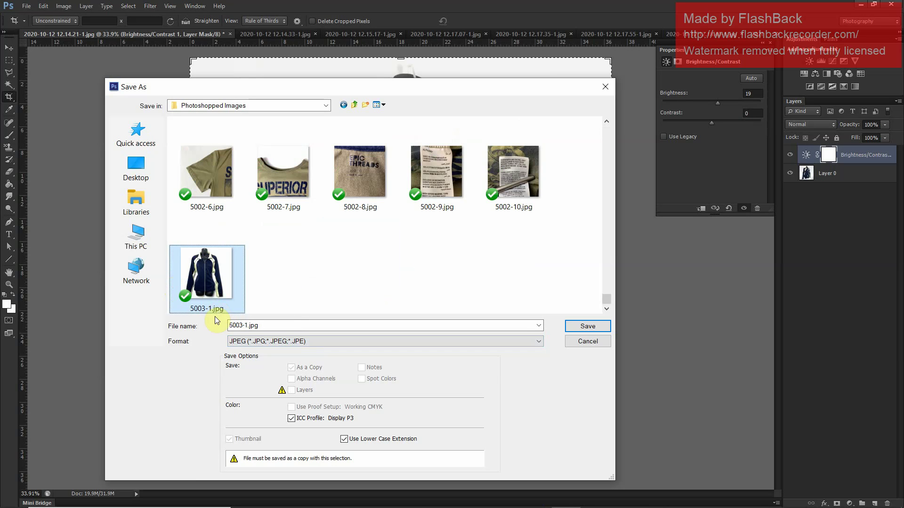
{"action": "left_click", "coordinate": [212, 309]}
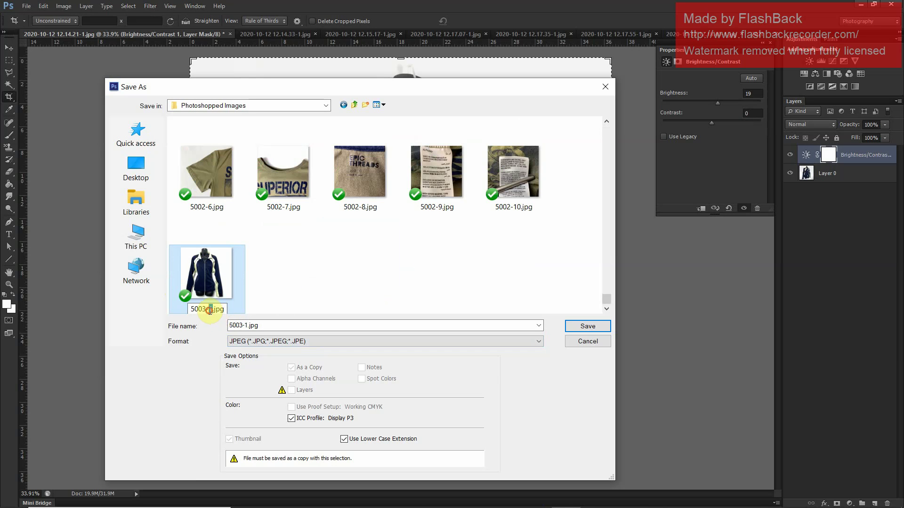
{"action": "type", "text": "2"}
{"action": "left_click", "coordinate": [258, 327]}
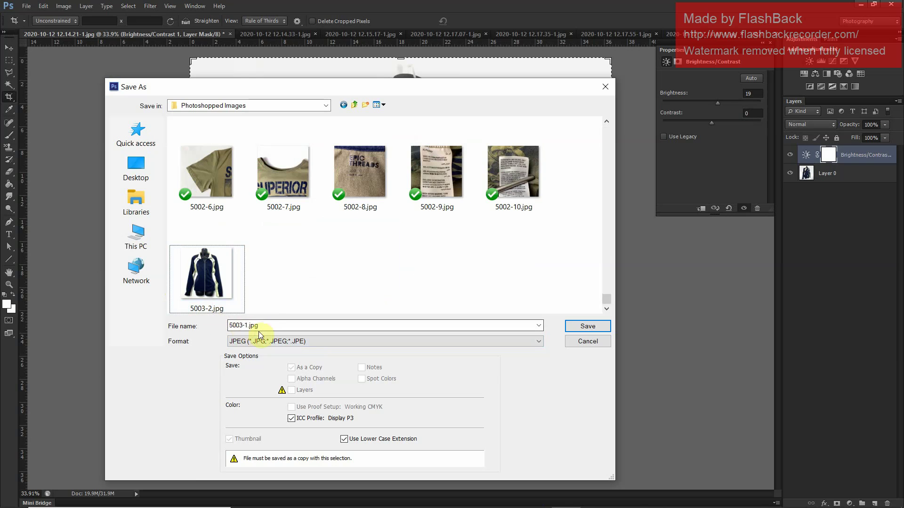
{"action": "double_click", "coordinate": [276, 324]}
{"action": "type", "text": "2"}
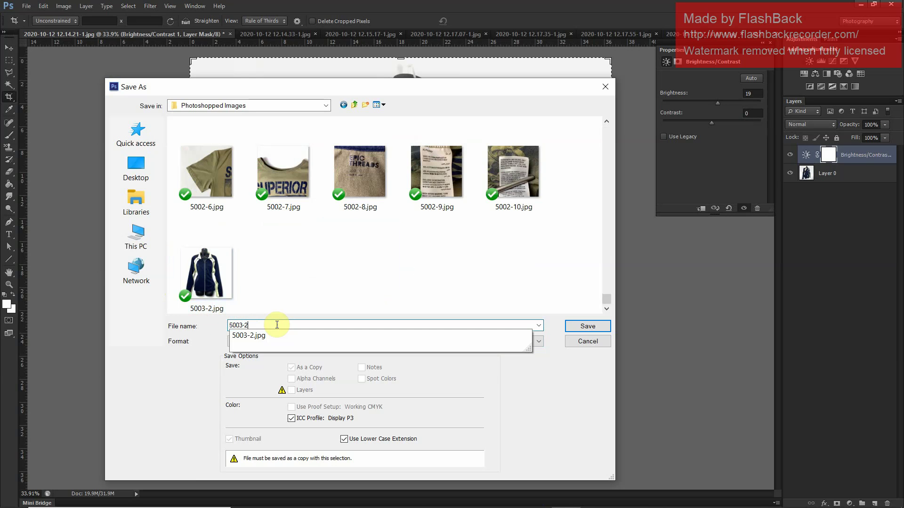
{"action": "key", "text": "Return"}
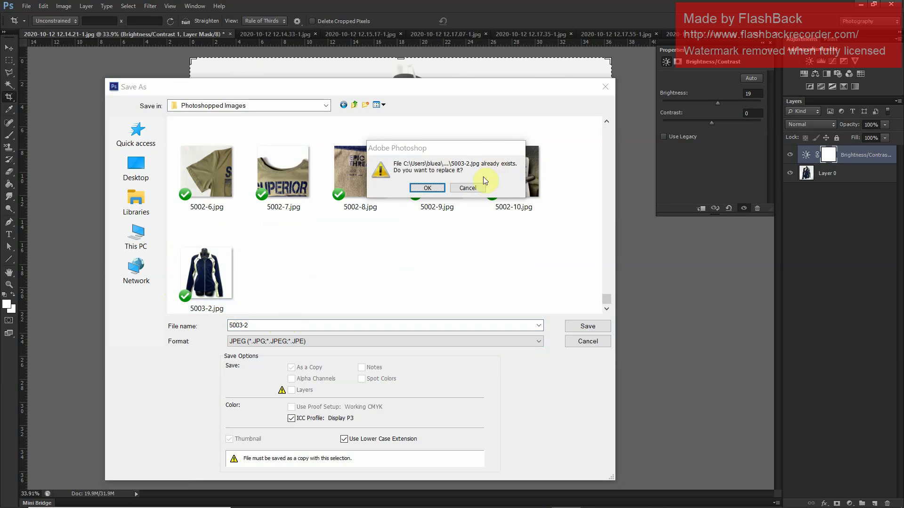
{"action": "left_click", "coordinate": [465, 187]}
Save the brightened jacket as 5003-1.jpg, accepting the JPEG options
{"action": "double_click", "coordinate": [291, 326]}
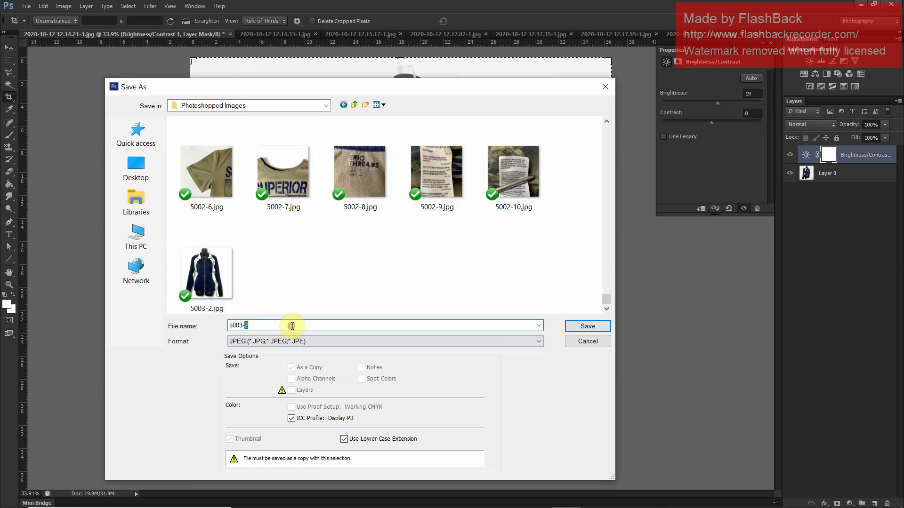
{"action": "type", "text": "1"}
{"action": "key", "text": "Return"}
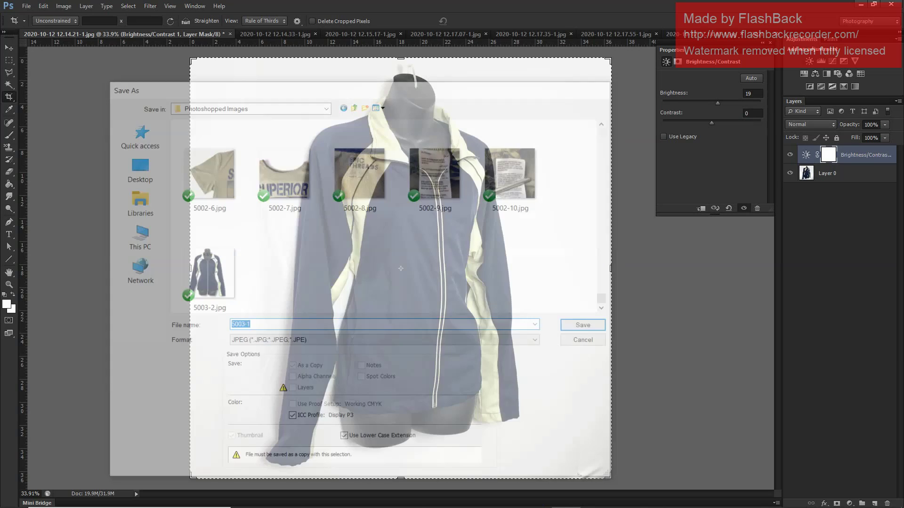
{"action": "key", "text": "Return"}
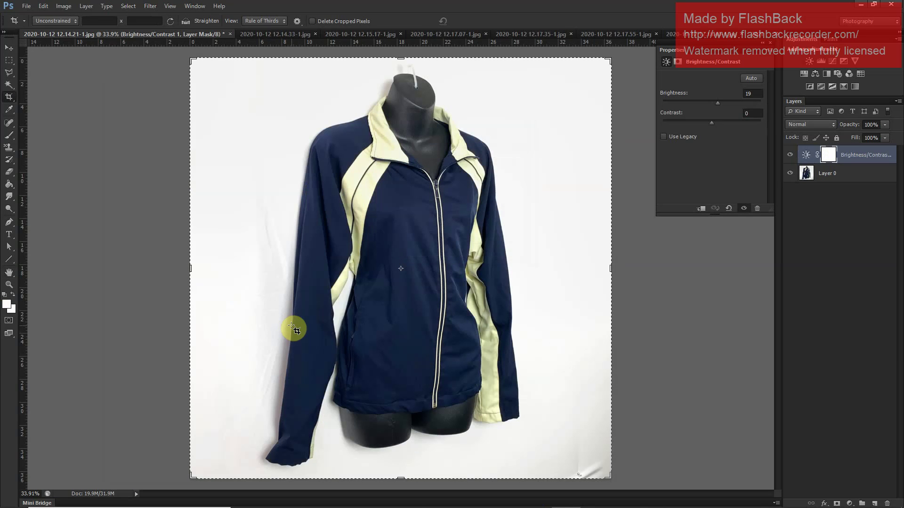
Close the finished jacket without saving and switch to 2020-10-12 12.14.33-1.jpg
{"action": "left_click", "coordinate": [230, 35]}
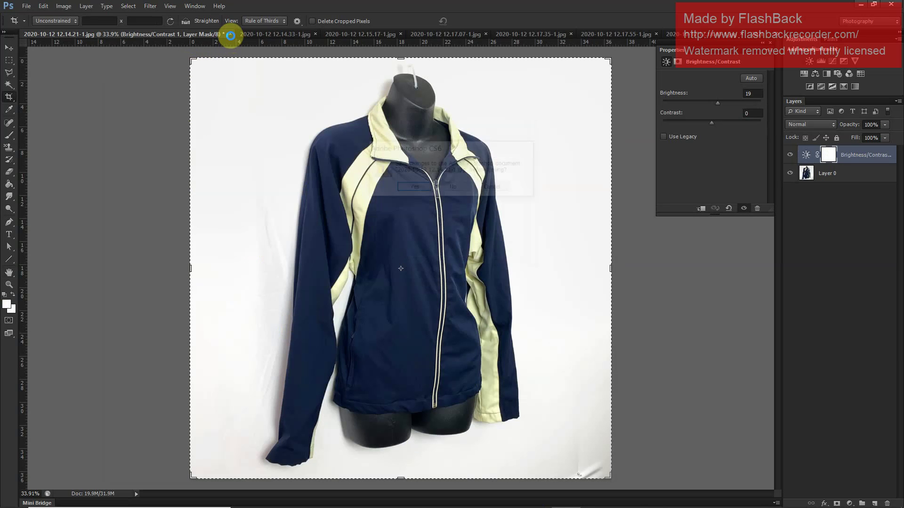
{"action": "left_click", "coordinate": [450, 188]}
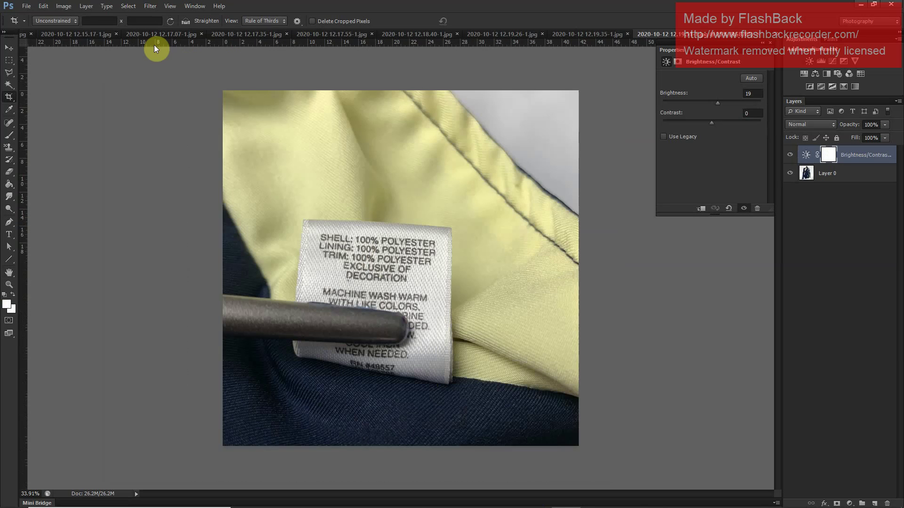
{"action": "left_click", "coordinate": [81, 38]}
{"action": "left_click", "coordinate": [67, 36]}
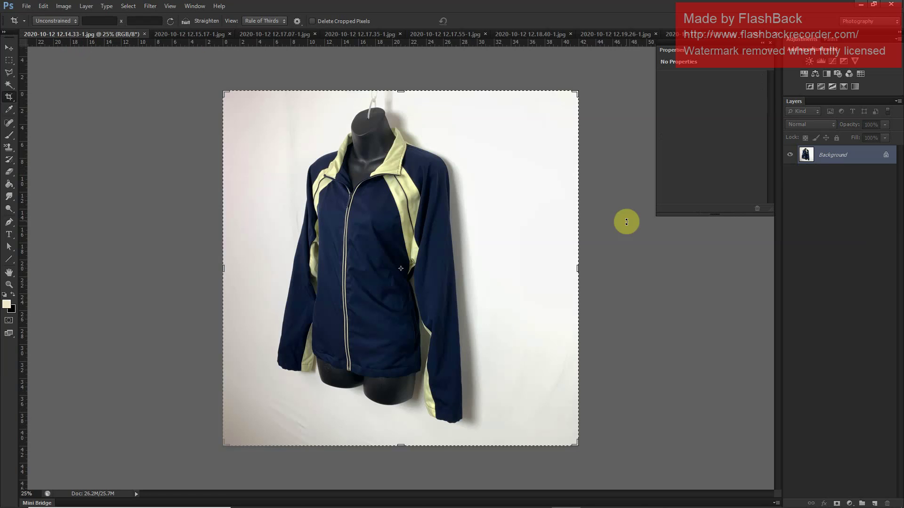
Straighten the 12.14.33-1 photo and tighten its crop around the jacket
{"action": "left_click_drag", "start_coordinate": [626, 222], "coordinate": [618, 248]}
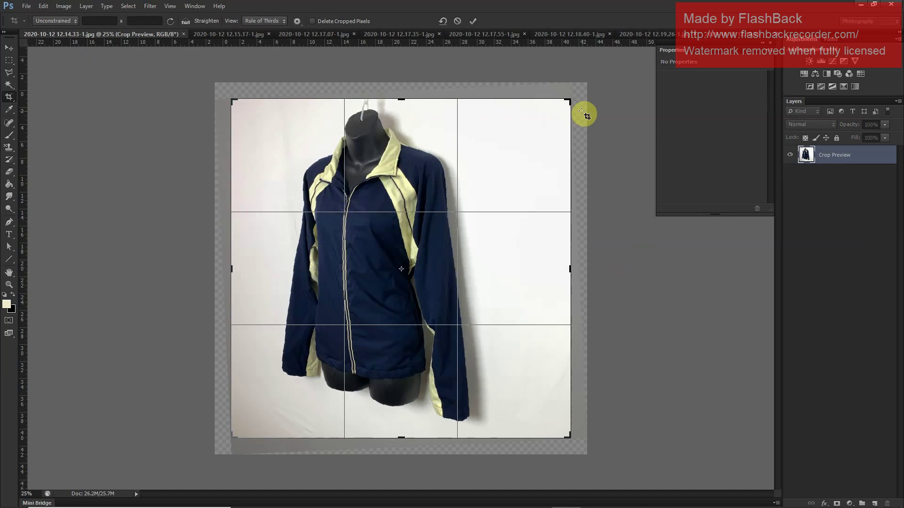
{"action": "left_click_drag", "start_coordinate": [568, 437], "coordinate": [566, 434]}
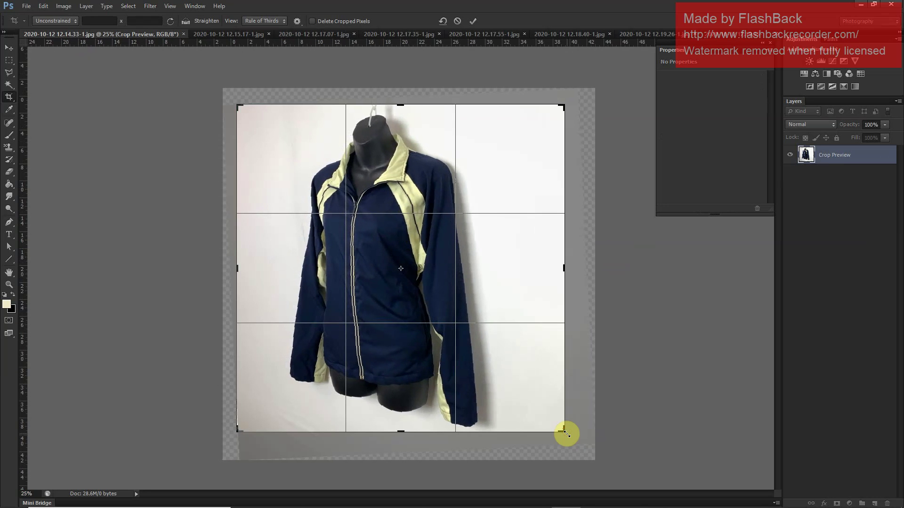
{"action": "left_click_drag", "start_coordinate": [566, 434], "coordinate": [566, 433]}
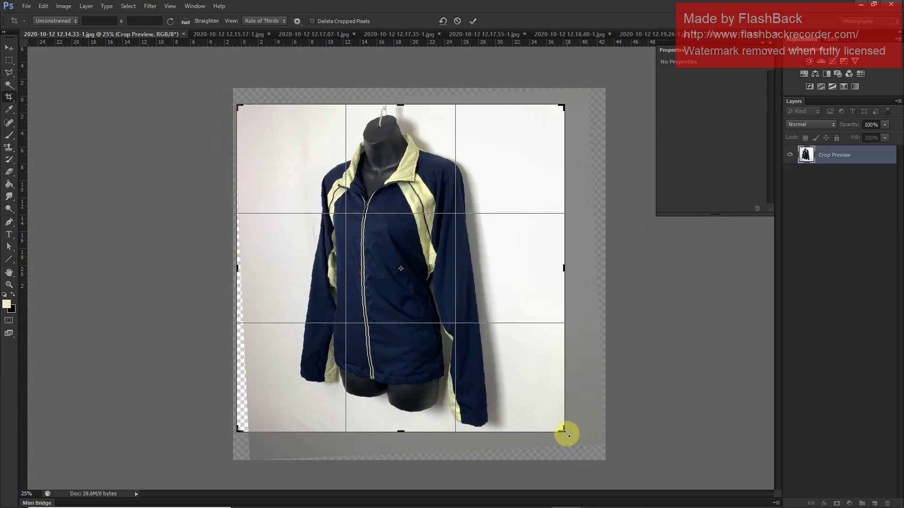
{"action": "left_click_drag", "start_coordinate": [566, 433], "coordinate": [566, 433]}
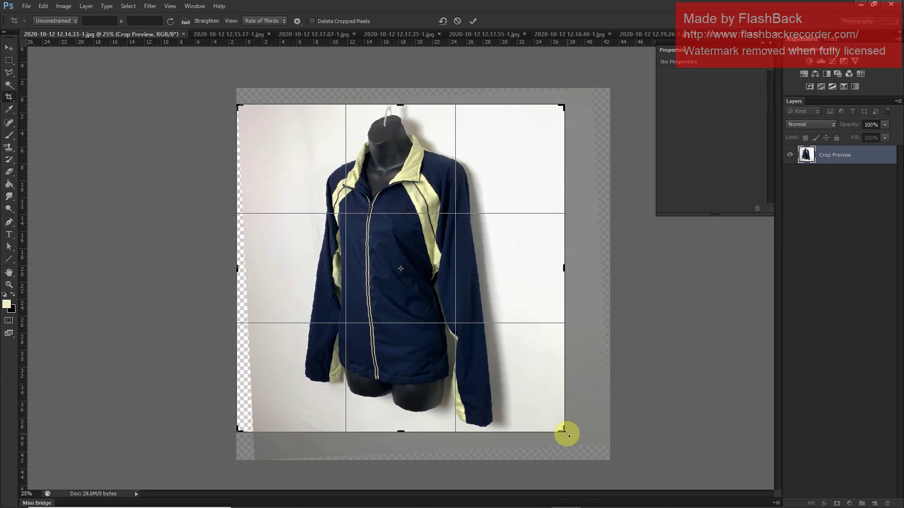
{"action": "key", "text": "Return"}
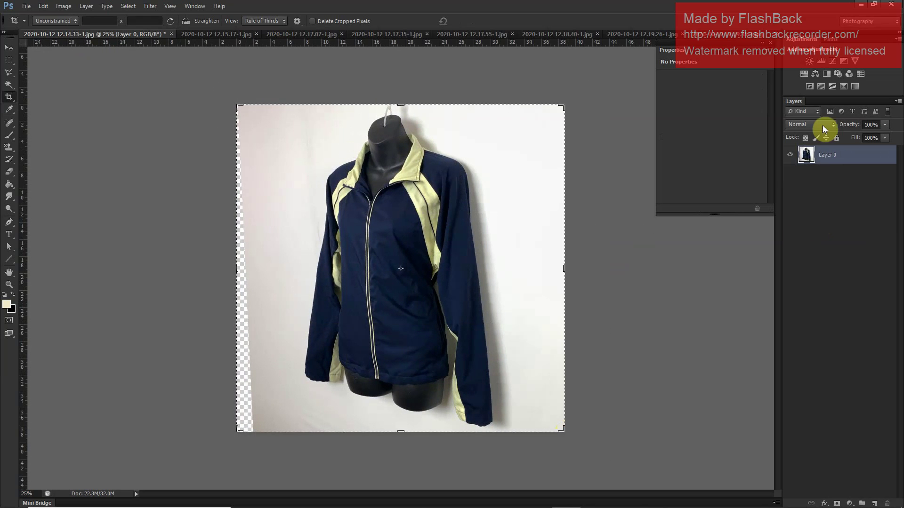
Add a Brightness/Contrast adjustment at brightness 52 and pick the Eyedropper to sample background colour
{"action": "left_click", "coordinate": [809, 63]}
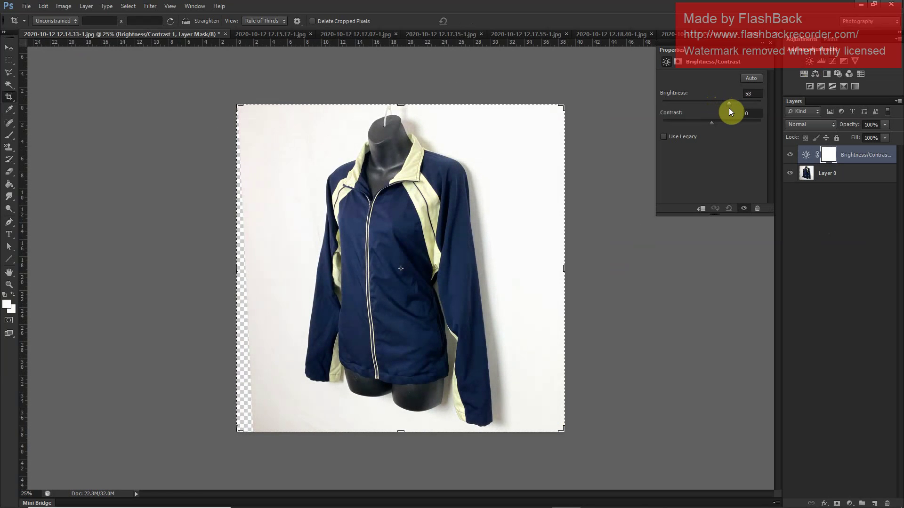
{"action": "left_click_drag", "start_coordinate": [730, 108], "coordinate": [728, 108]}
{"action": "left_click", "coordinate": [9, 135]}
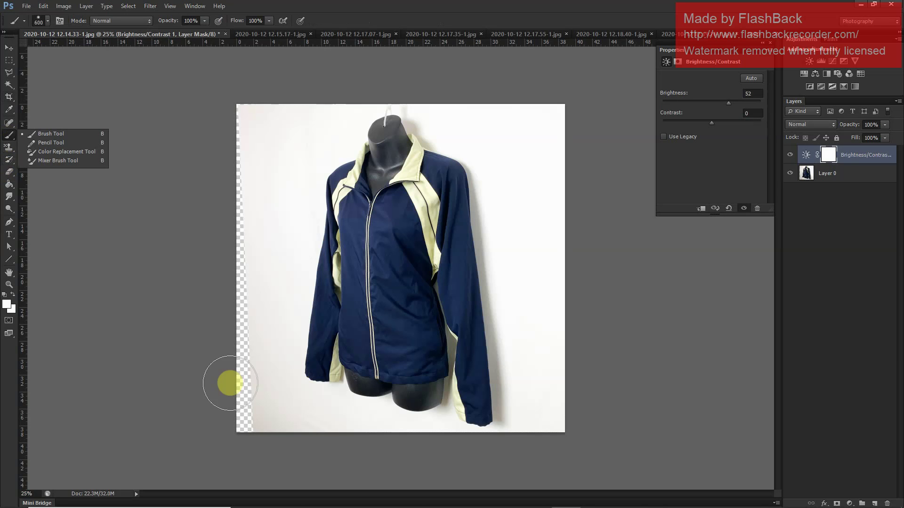
{"action": "left_click", "coordinate": [8, 111]}
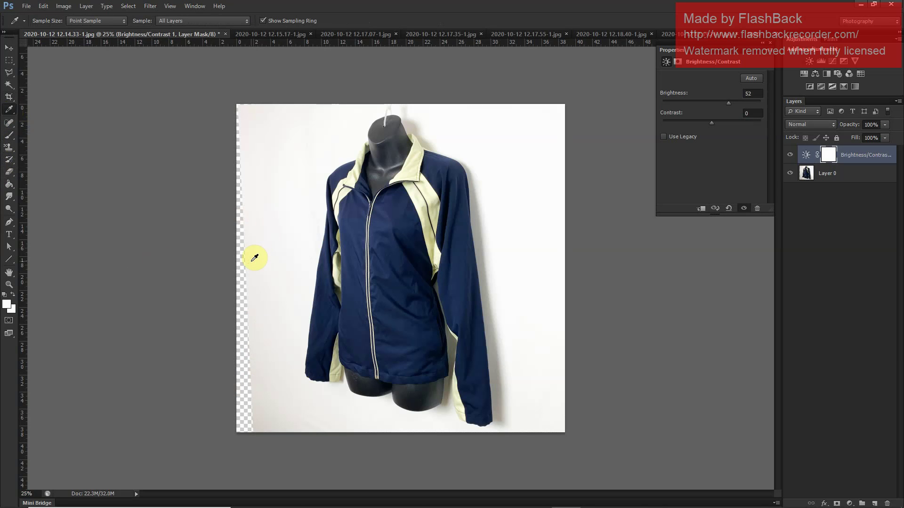
Paint the transparent left-edge strip of Layer 0 with a 600 px soft brush
{"action": "left_click", "coordinate": [9, 135]}
{"action": "right_click", "coordinate": [284, 137]}
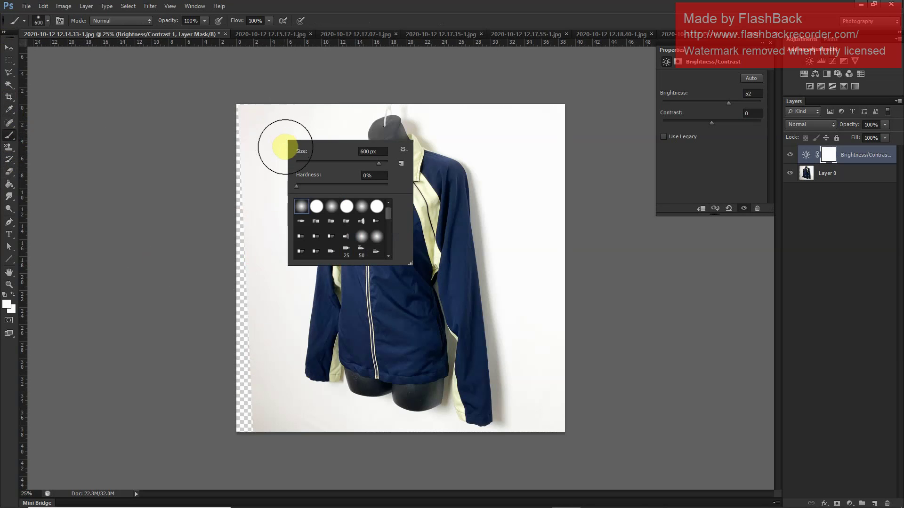
{"action": "left_click", "coordinate": [229, 118]}
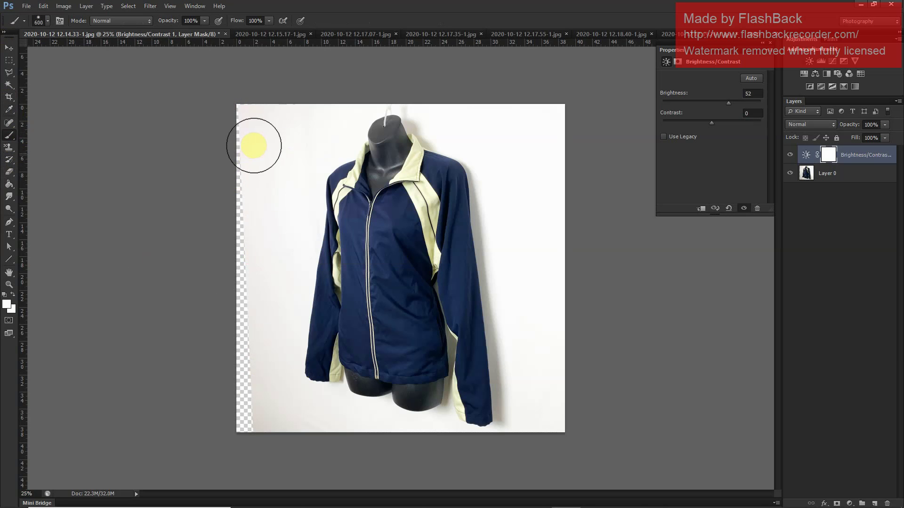
{"action": "left_click", "coordinate": [849, 176]}
{"action": "mouse_move", "coordinate": [283, 141]}
{"action": "left_mouse_down"}
{"action": "mouse_move", "coordinate": [248, 224]}
{"action": "mouse_move", "coordinate": [232, 387]}
{"action": "mouse_move", "coordinate": [242, 438]}
{"action": "mouse_move", "coordinate": [242, 312]}
{"action": "mouse_move", "coordinate": [240, 465]}
{"action": "left_mouse_up"}
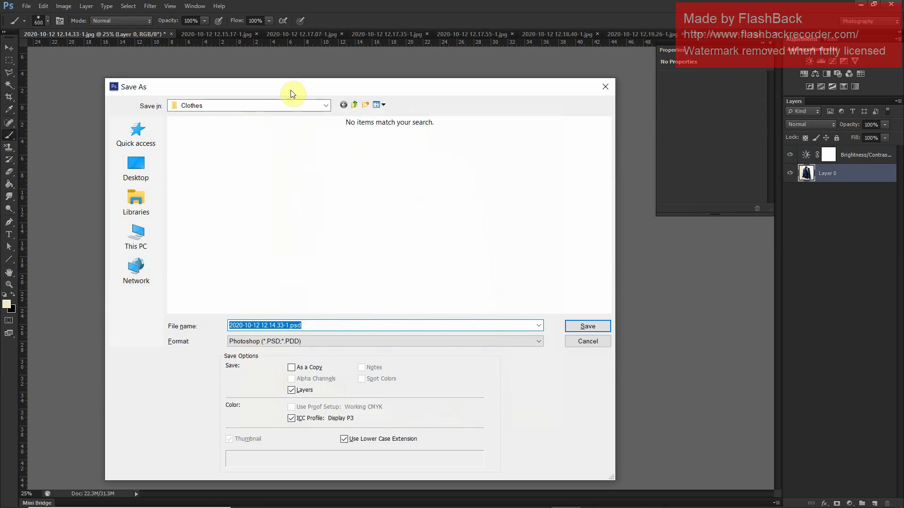
Save the 12.14.33-1 jacket as a JPEG in Photoshopped Images, then close its tab
{"action": "left_click", "coordinate": [353, 106]}
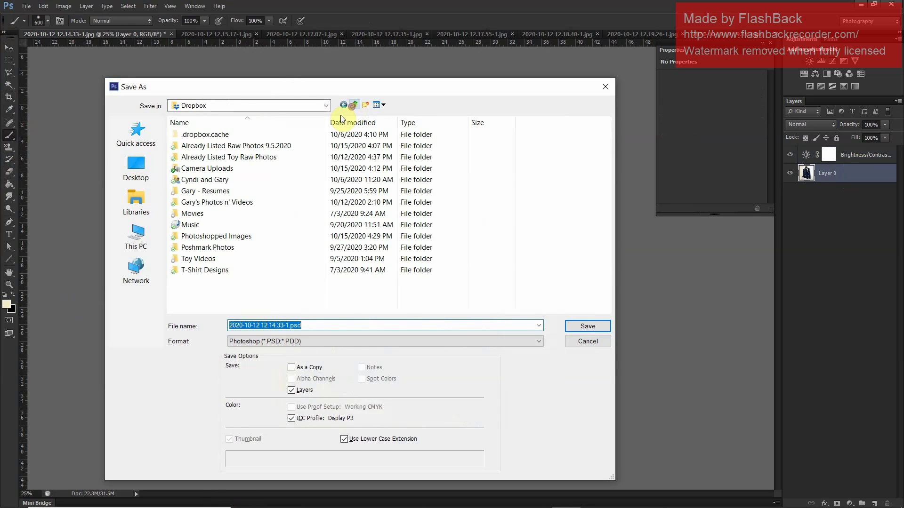
{"action": "left_click", "coordinate": [277, 237]}
{"action": "left_click", "coordinate": [380, 346]}
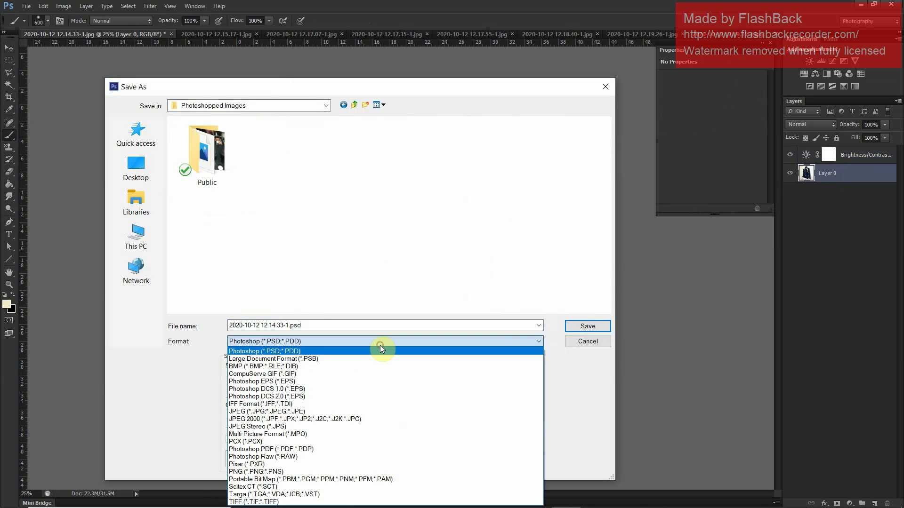
{"action": "key", "text": "j"}
{"action": "key", "text": "Return"}
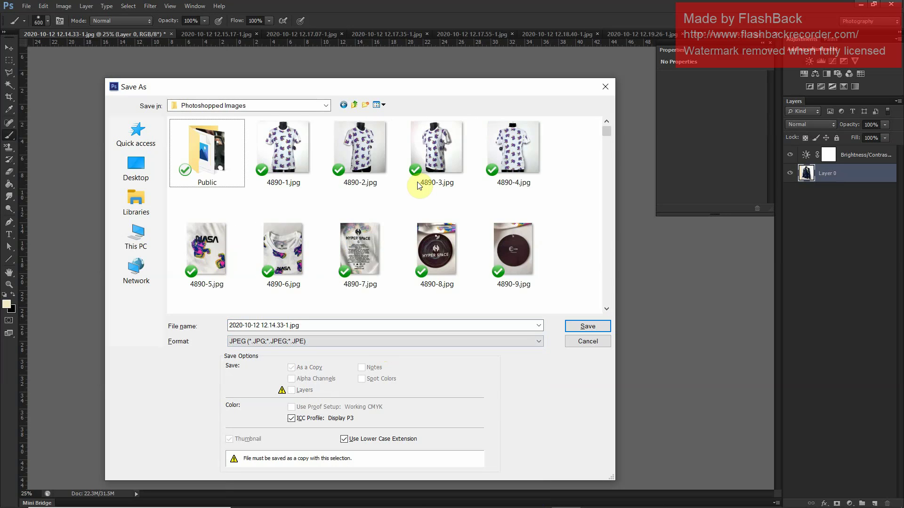
{"action": "key", "text": "End"}
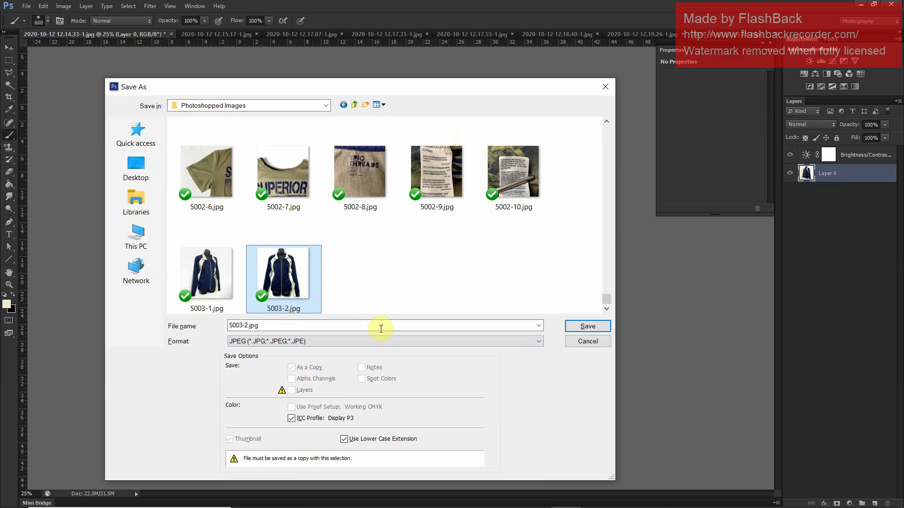
{"action": "left_click", "coordinate": [381, 328]}
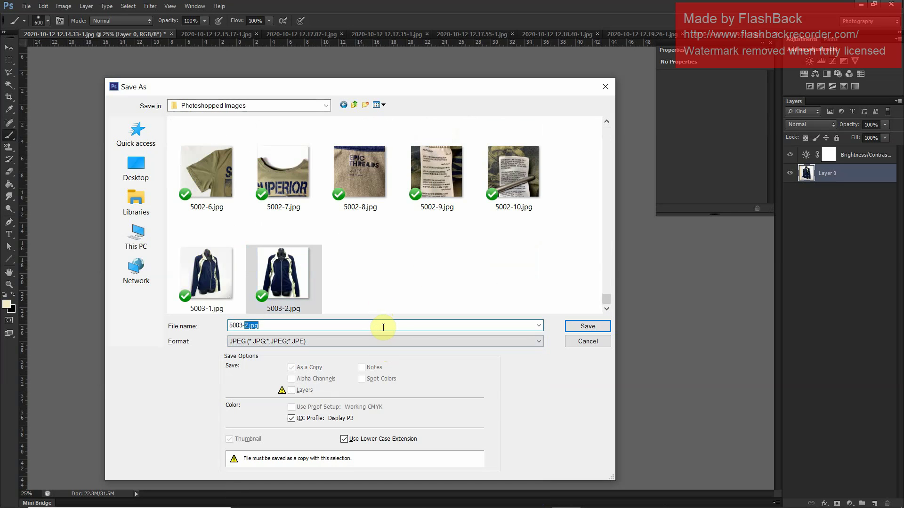
{"action": "key", "text": "Return"}
{"action": "key", "text": "Return"}
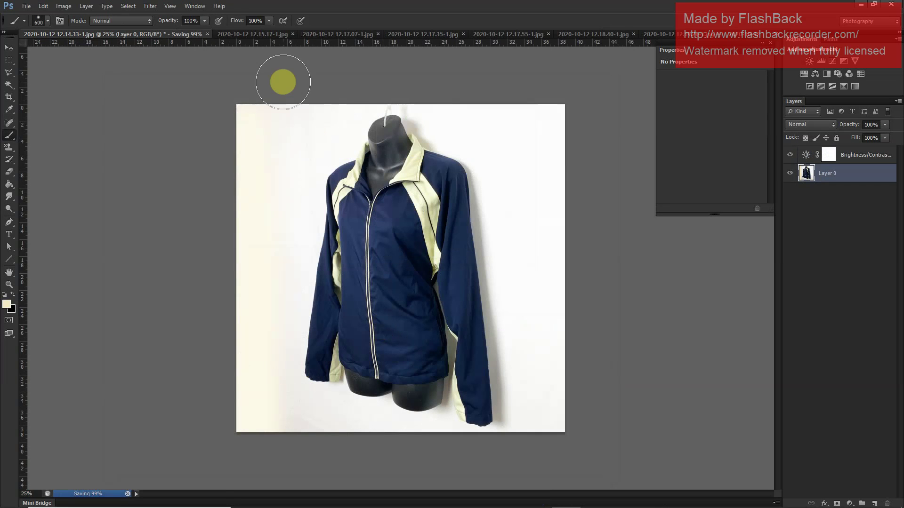
{"action": "left_click", "coordinate": [171, 35]}
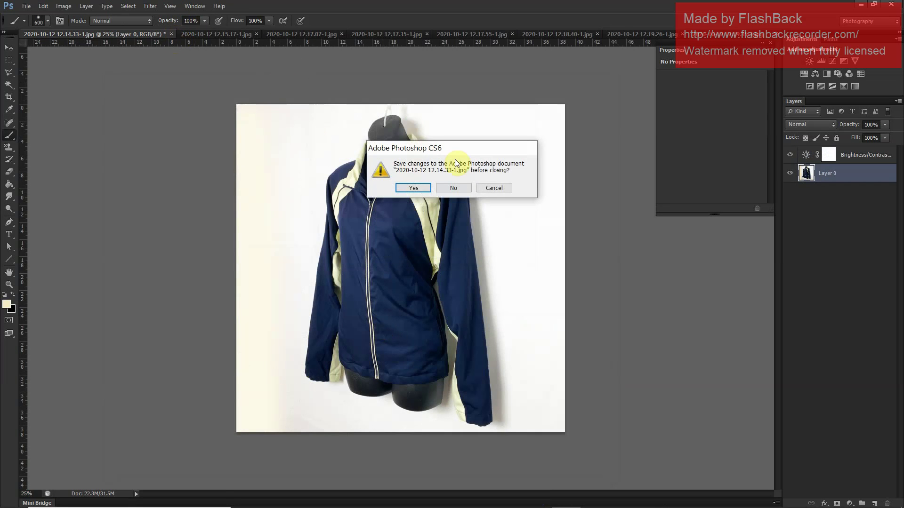
Discard the previous photo's changes and crop 12.15.17-1.jpg in from the top-right and bottom-left corners
{"action": "left_click", "coordinate": [442, 188]}
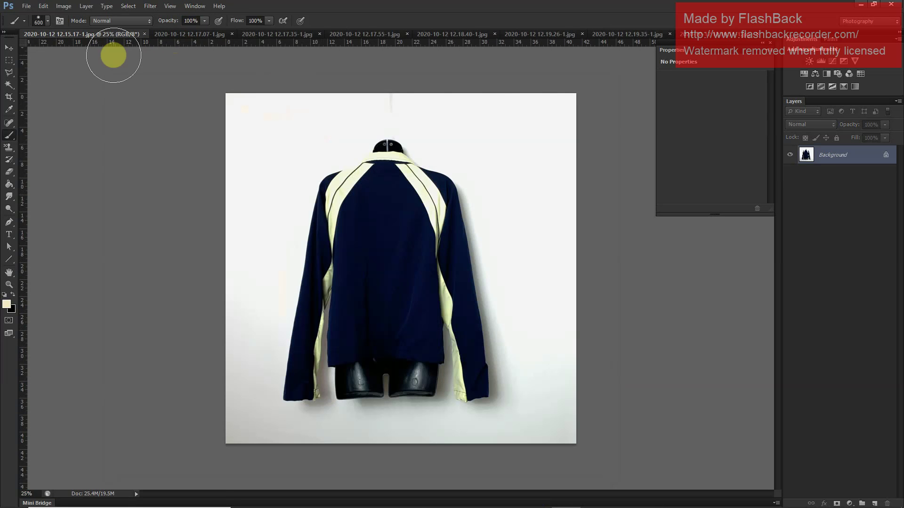
{"action": "left_click", "coordinate": [9, 96]}
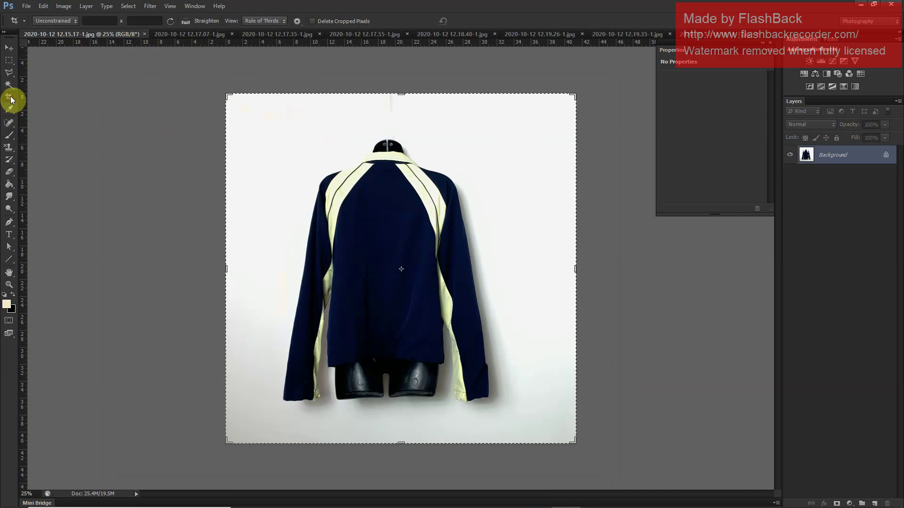
{"action": "left_click_drag", "start_coordinate": [575, 92], "coordinate": [561, 115]}
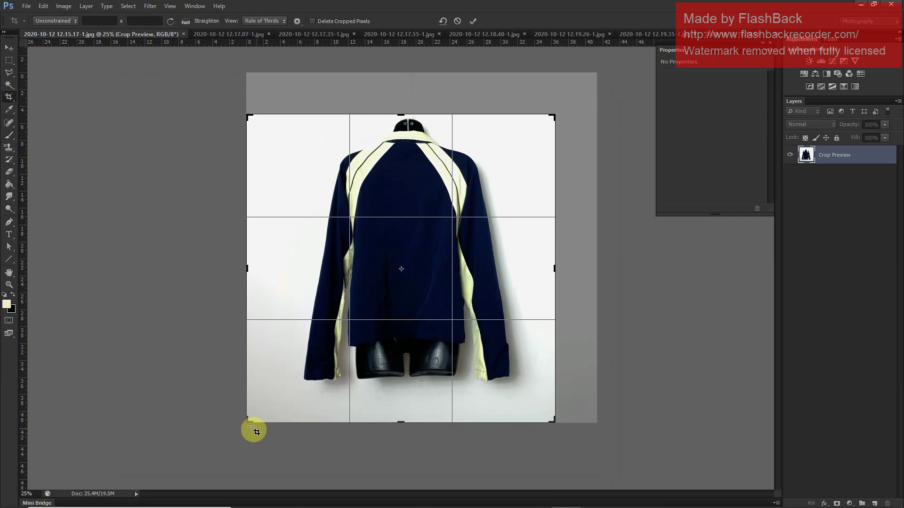
{"action": "left_click_drag", "start_coordinate": [248, 422], "coordinate": [265, 409]}
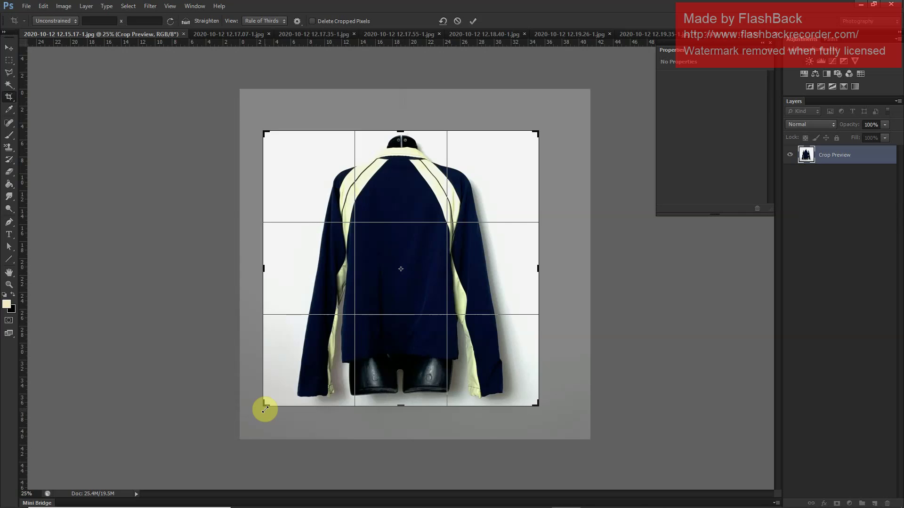
{"action": "key", "text": "Return"}
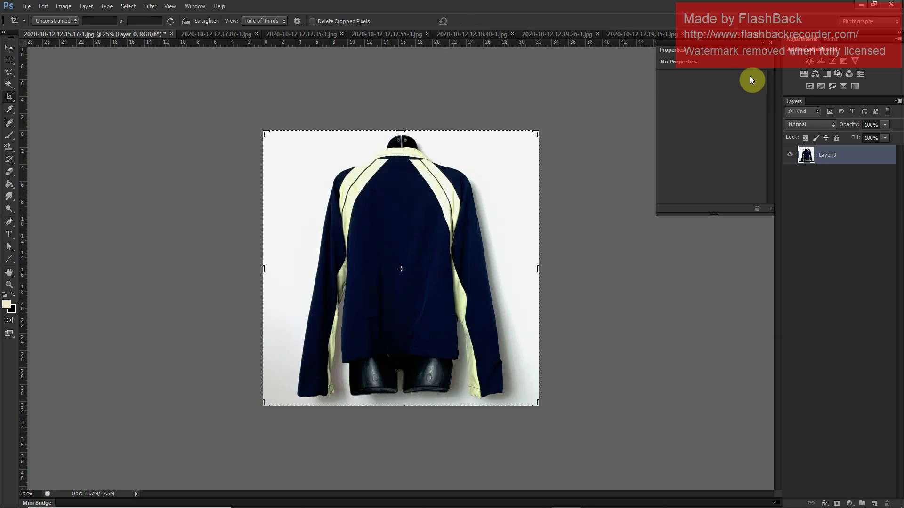
Add a Brightness/Contrast adjustment raising the jacket-back photo's brightness to 30
{"action": "key", "text": "ctrl+0"}
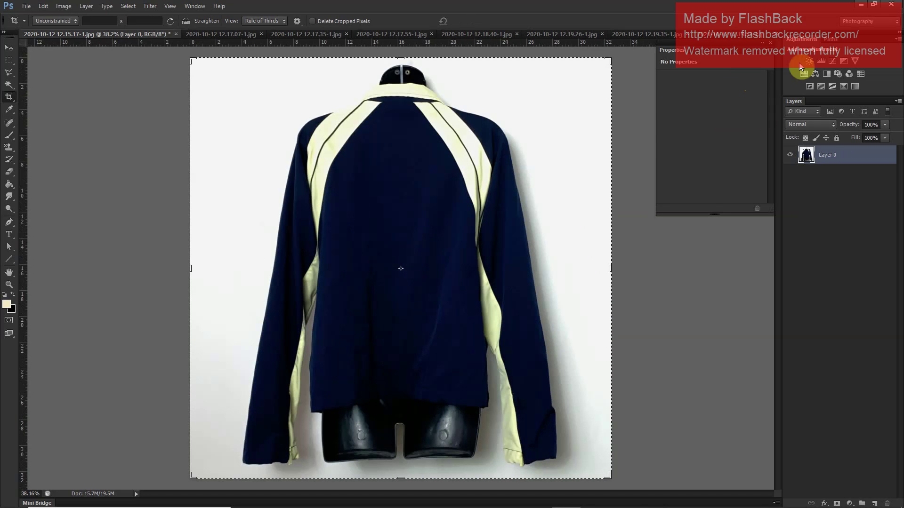
{"action": "left_click", "coordinate": [809, 61]}
{"action": "left_click_drag", "start_coordinate": [712, 102], "coordinate": [721, 109]}
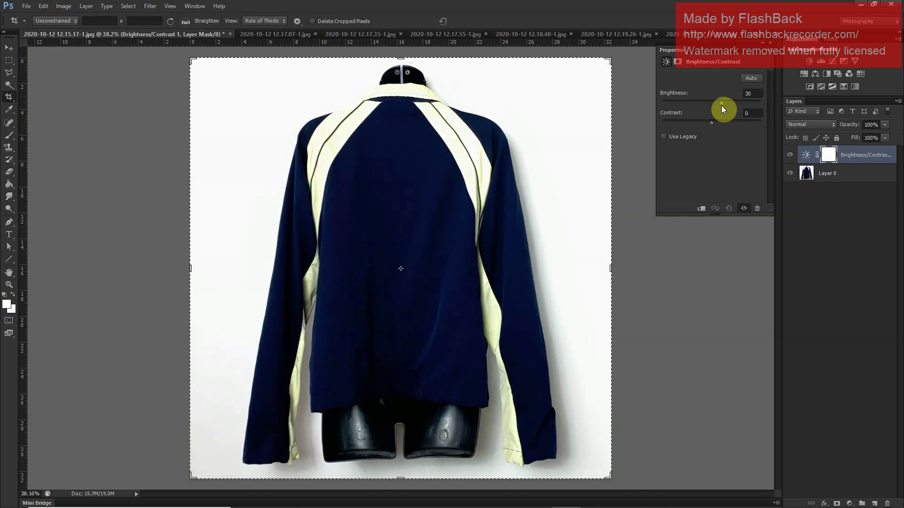
Save the jacket-back photo as JPEG 5003-4.jpg in Photoshopped Images
{"action": "key", "text": "ctrl+shift+s"}
{"action": "left_click", "coordinate": [355, 104]}
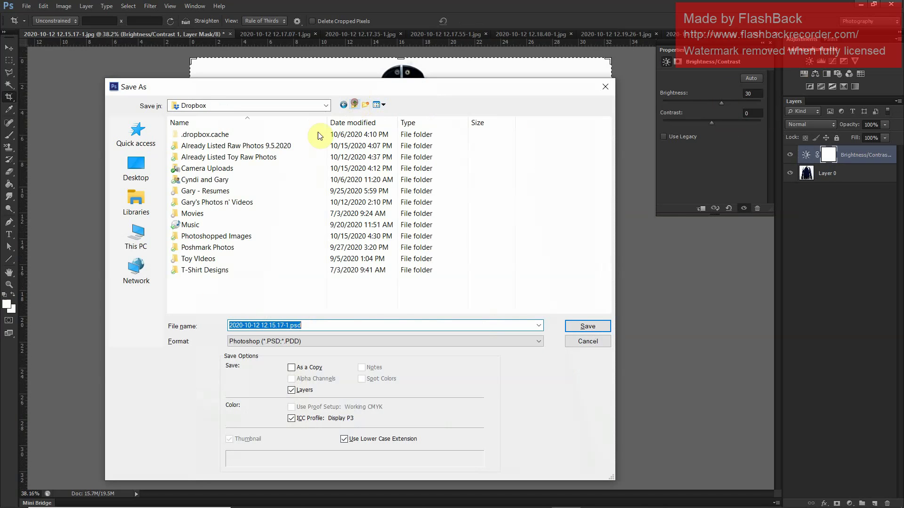
{"action": "left_click", "coordinate": [246, 236]}
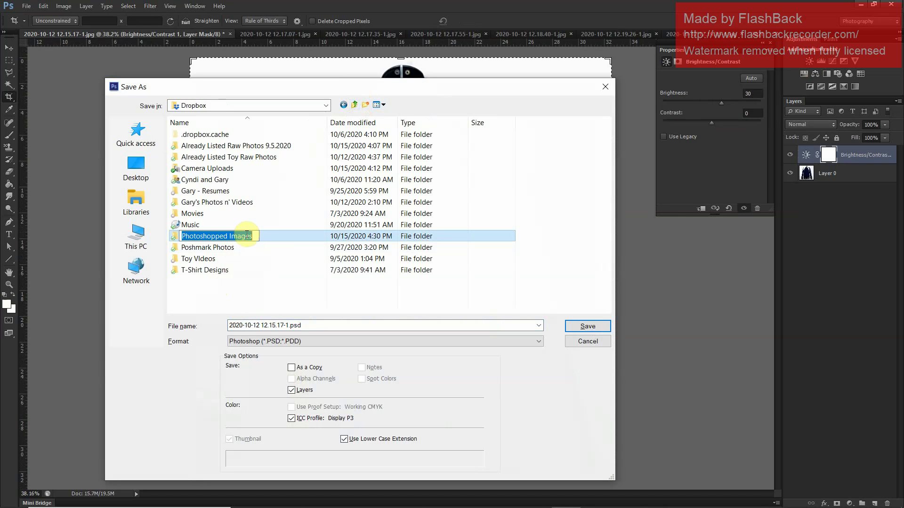
{"action": "double_click", "coordinate": [288, 238]}
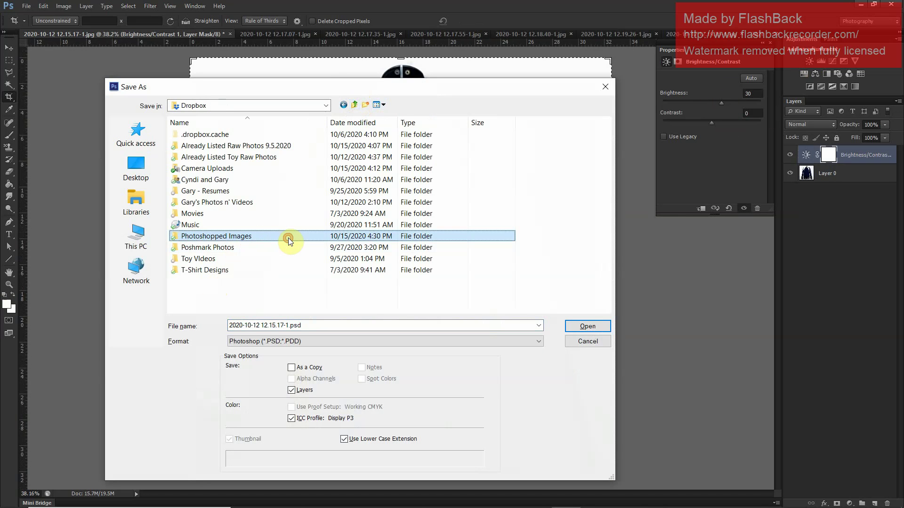
{"action": "left_click", "coordinate": [306, 341]}
{"action": "key", "text": "j"}
{"action": "key", "text": "Return"}
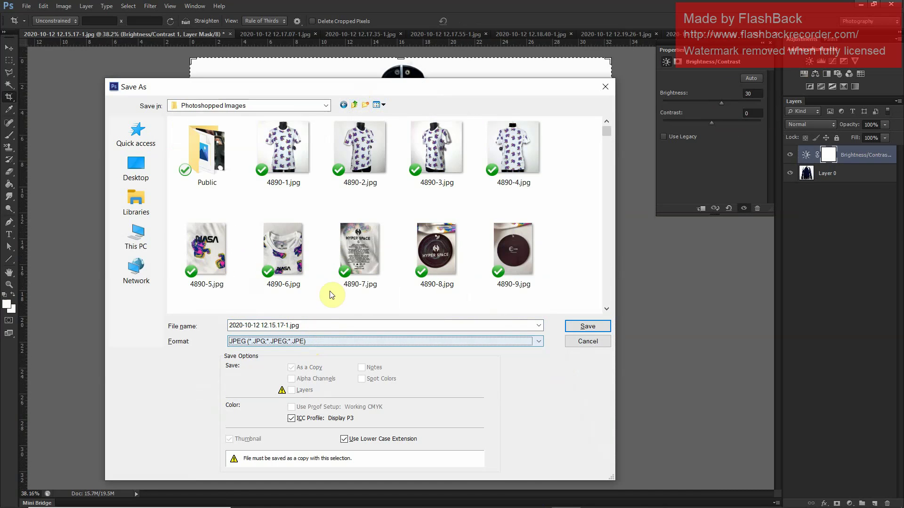
{"action": "left_click", "coordinate": [371, 233]}
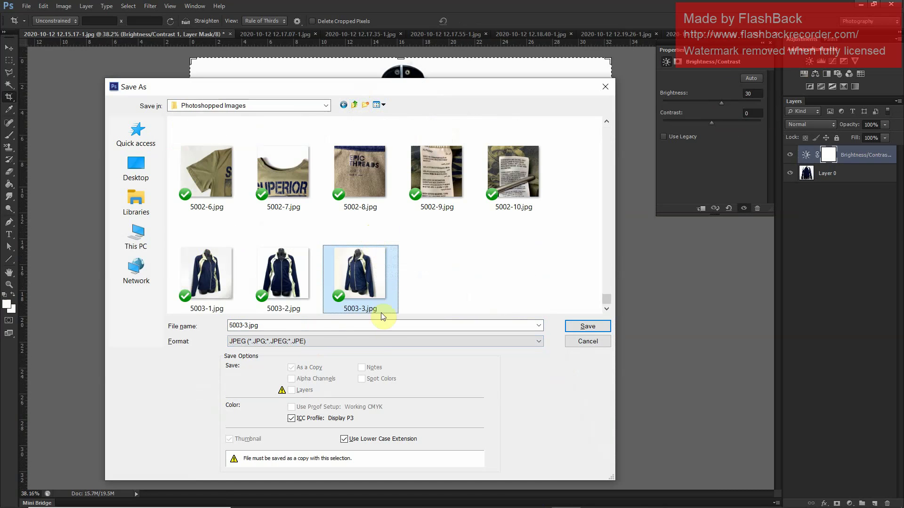
{"action": "double_click", "coordinate": [392, 325]}
{"action": "type", "text": "4"}
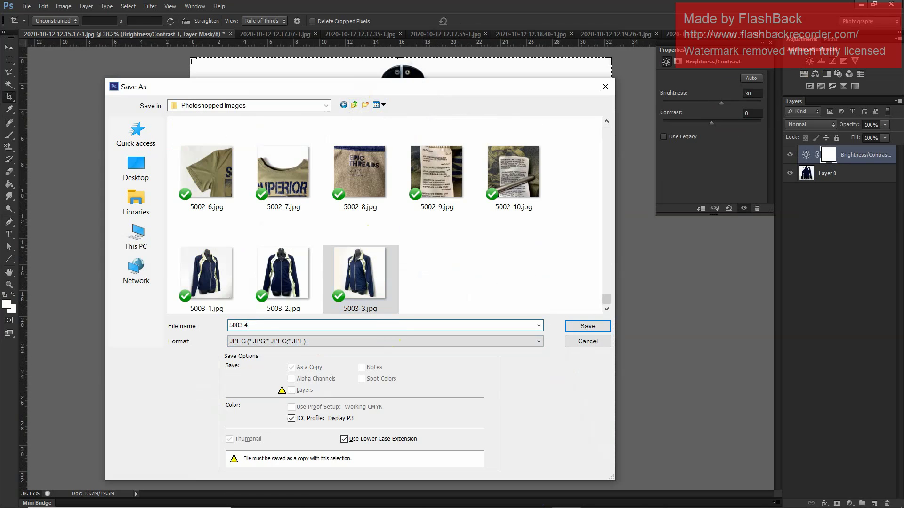
{"action": "key", "text": "Return"}
{"action": "key", "text": "Return"}
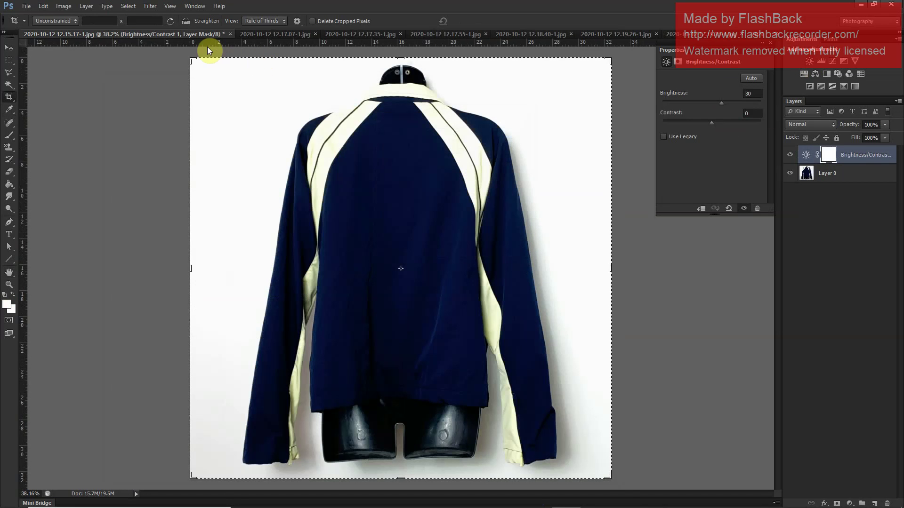
Close the jacket-back photo without saving, bringing 2020-10-12 12.17.07-1.jpg forward
{"action": "left_click", "coordinate": [230, 34]}
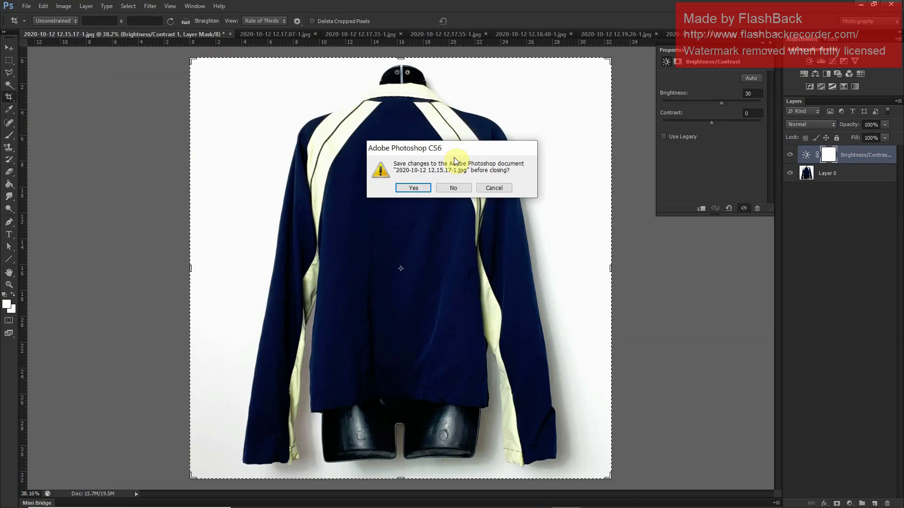
{"action": "left_click", "coordinate": [454, 187]}
{"action": "left_click", "coordinate": [76, 37]}
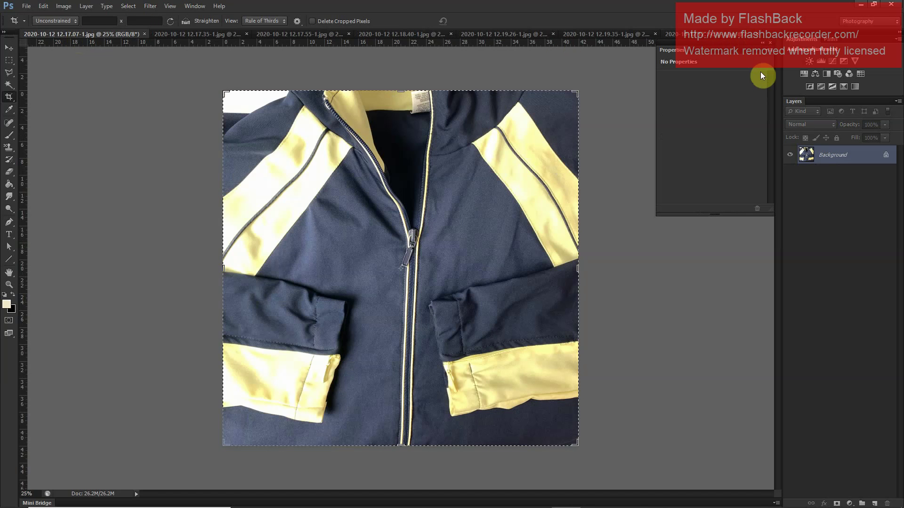
Save the jacket-front photo as JPEG 5003-5.jpg in Photoshopped Images with default quality options
{"action": "key", "text": "ctrl+shift+s"}
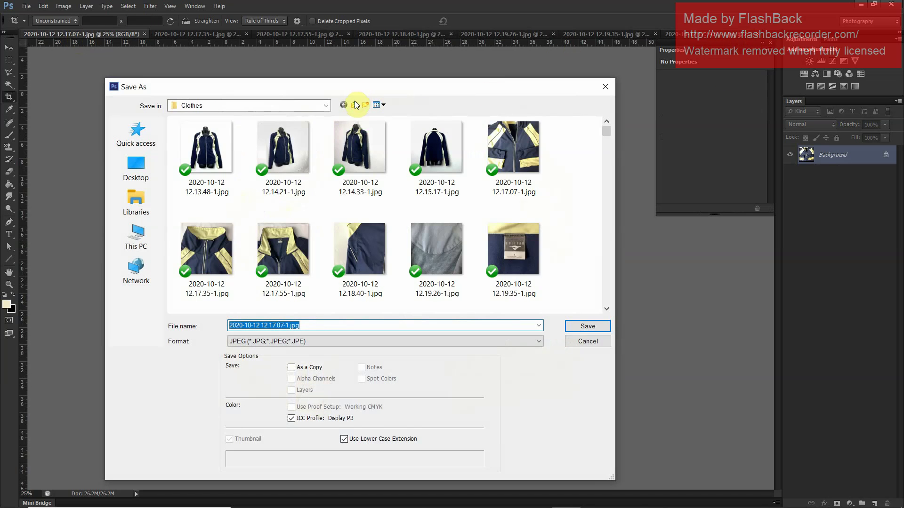
{"action": "left_click", "coordinate": [356, 104]}
{"action": "double_click", "coordinate": [298, 236]}
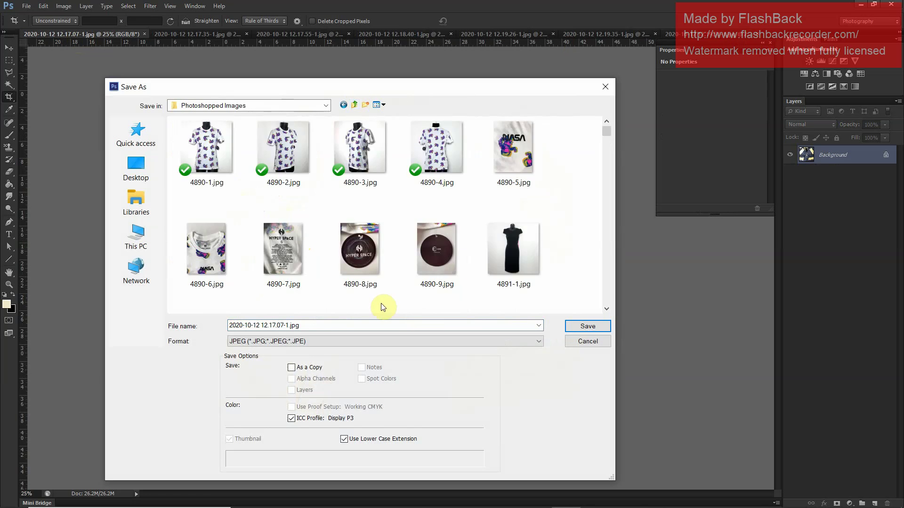
{"action": "left_click", "coordinate": [392, 237]}
{"action": "key", "text": "End"}
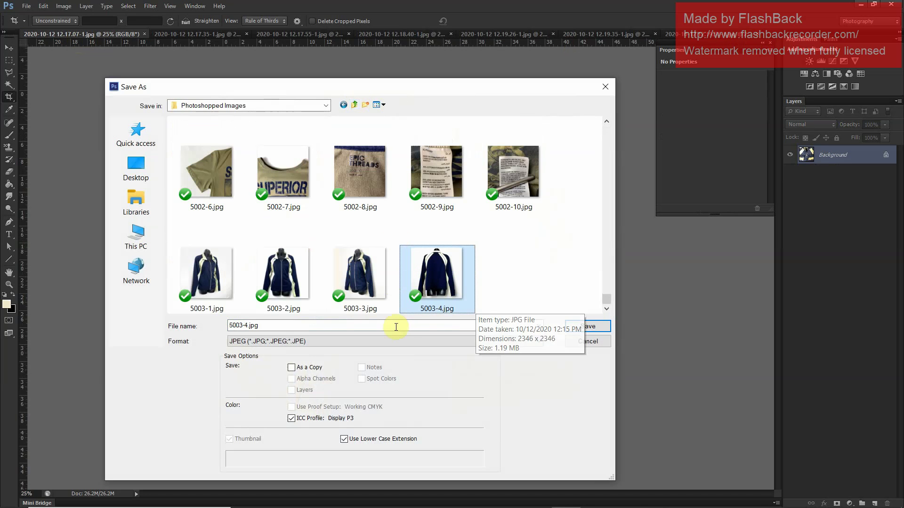
{"action": "left_click", "coordinate": [402, 325]}
{"action": "key", "text": "Return"}
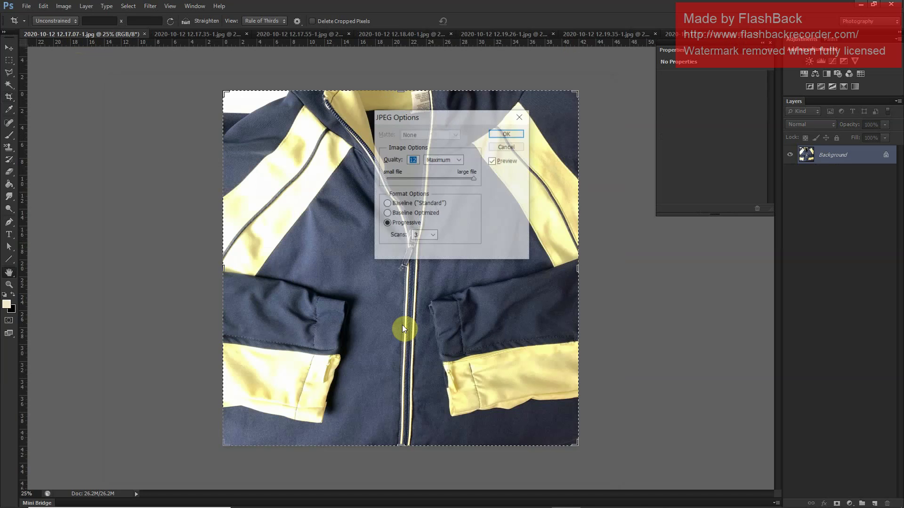
{"action": "key", "text": "Return"}
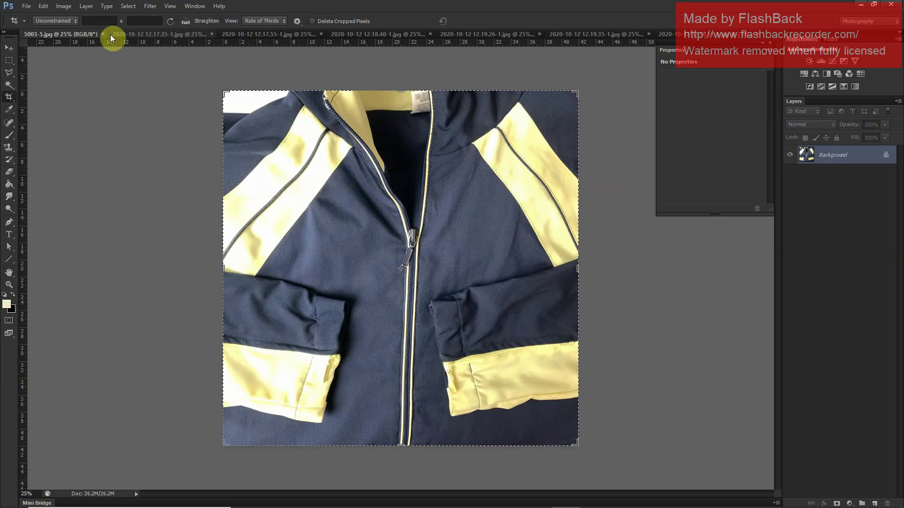
Close 5003-5.jpg, save the collar close-up as 5003-6.jpg, close it, and add Brightness/Contrast to the next photo
{"action": "left_click", "coordinate": [103, 35]}
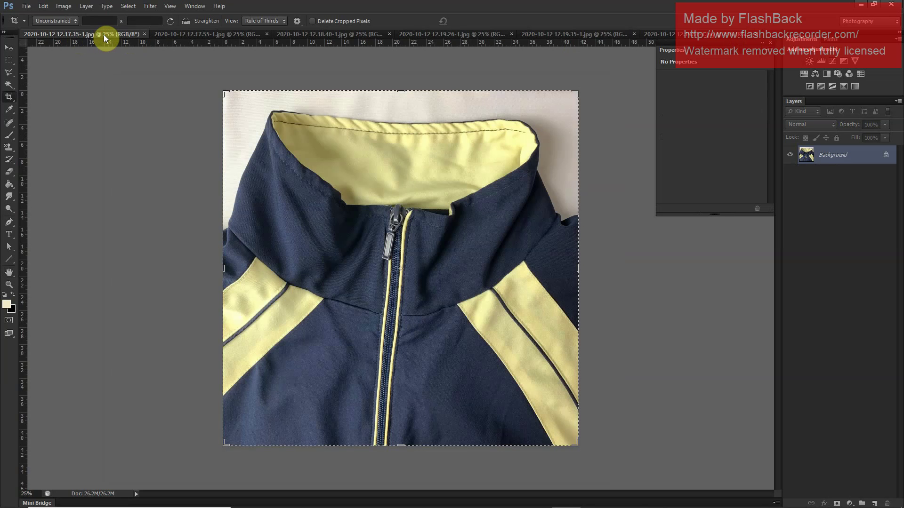
{"action": "key", "text": "ctrl+shift+s"}
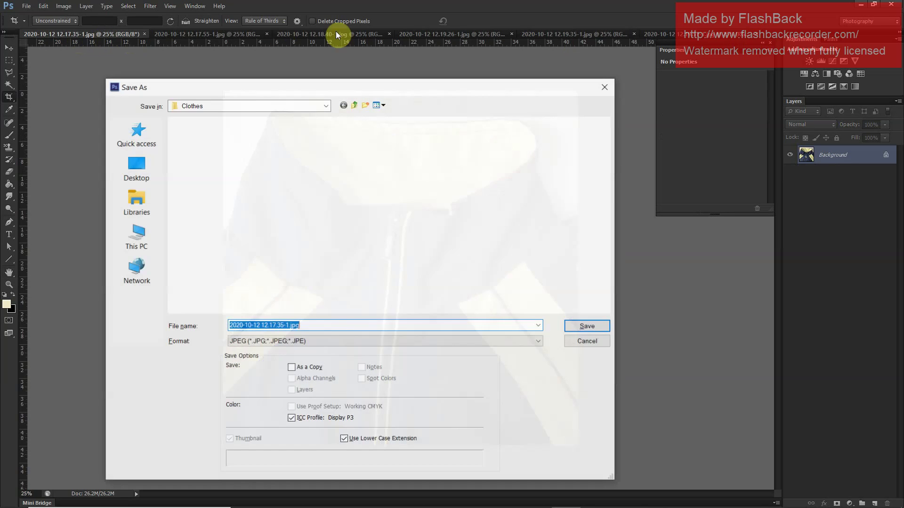
{"action": "left_click", "coordinate": [354, 104]}
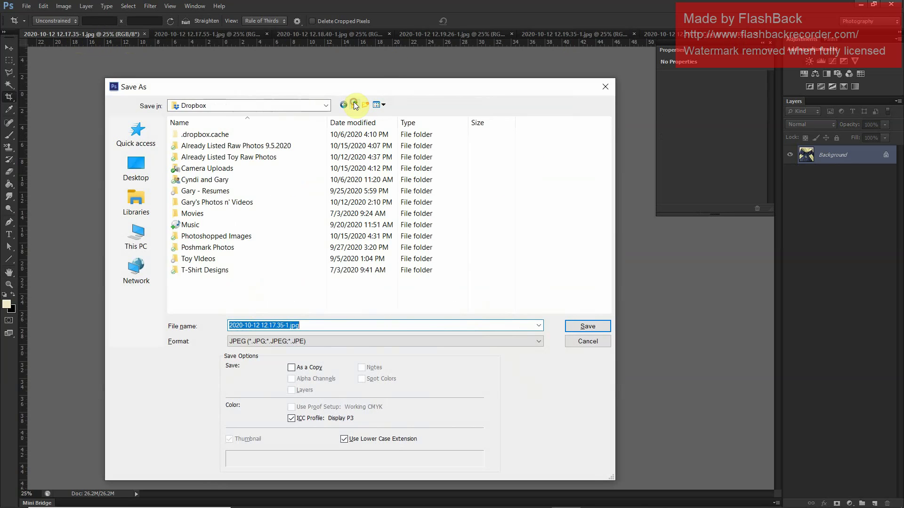
{"action": "double_click", "coordinate": [249, 235]}
{"action": "left_click", "coordinate": [394, 259]}
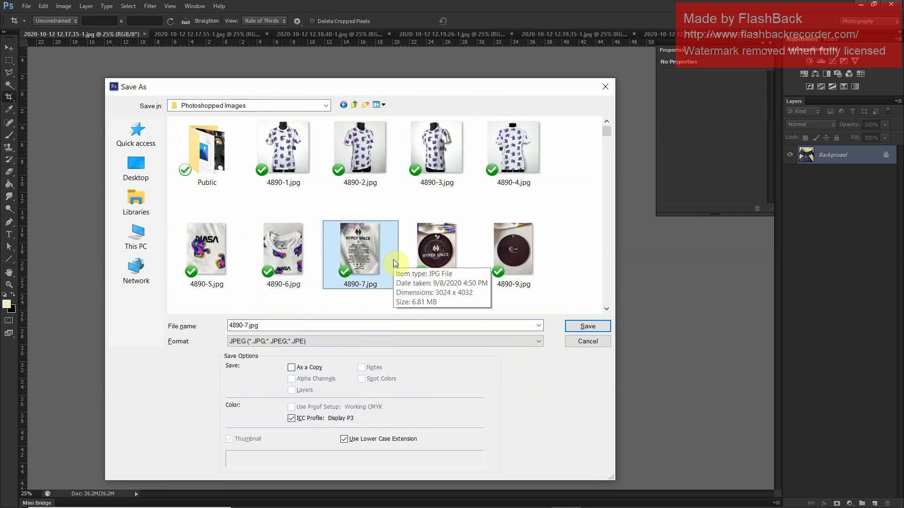
{"action": "key", "text": "End"}
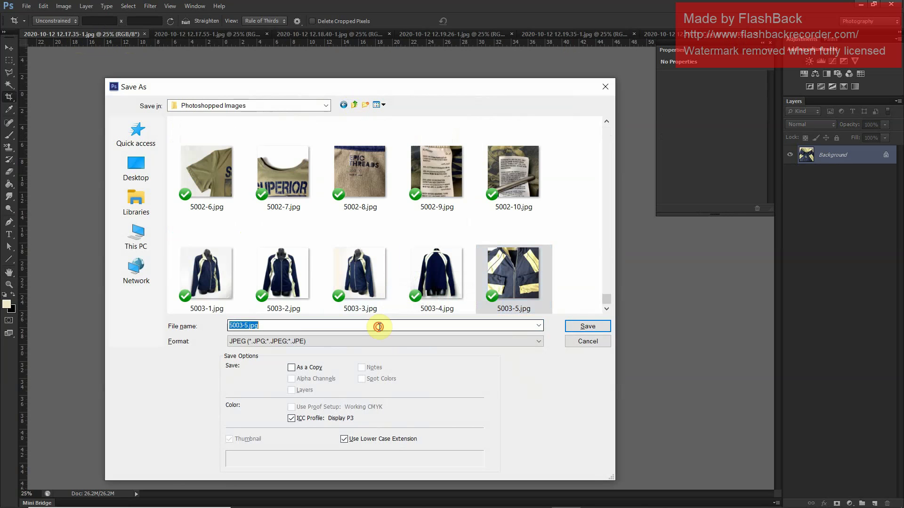
{"action": "double_click", "coordinate": [379, 327]}
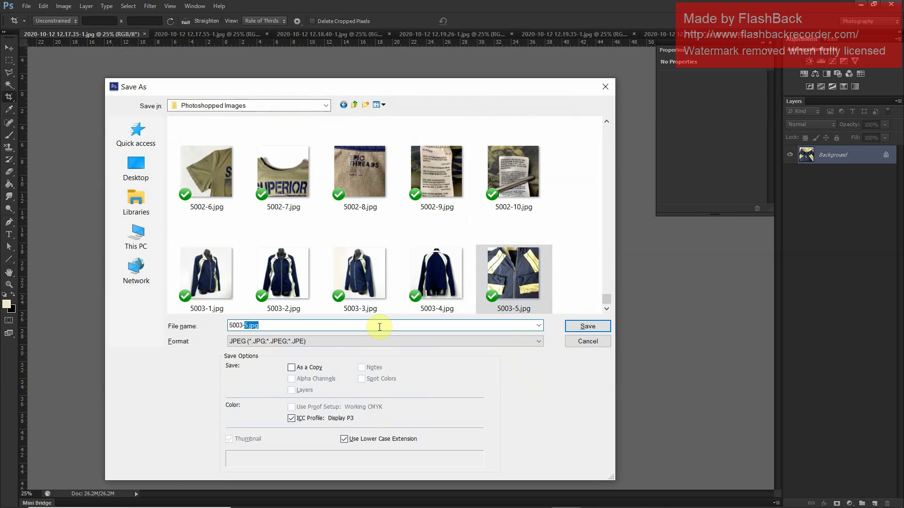
{"action": "type", "text": "6"}
{"action": "key", "text": "Return"}
{"action": "key", "text": "Return"}
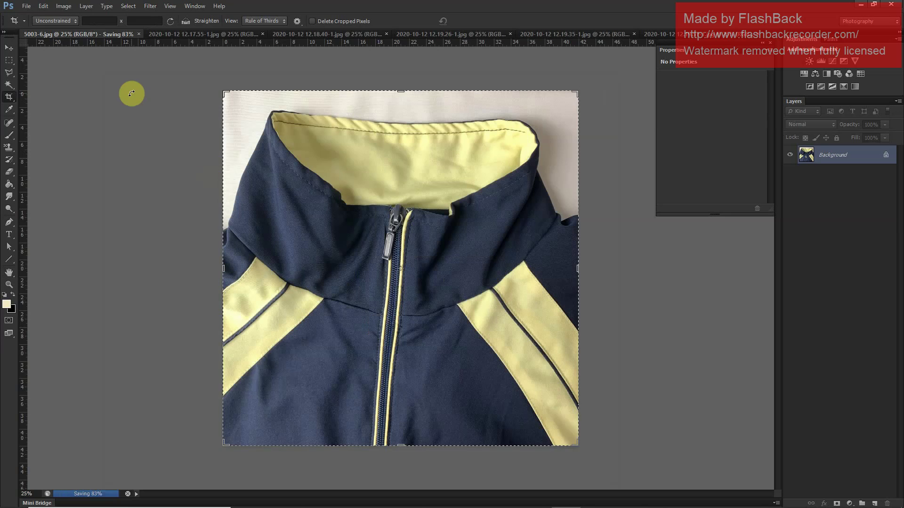
{"action": "left_click", "coordinate": [102, 34]}
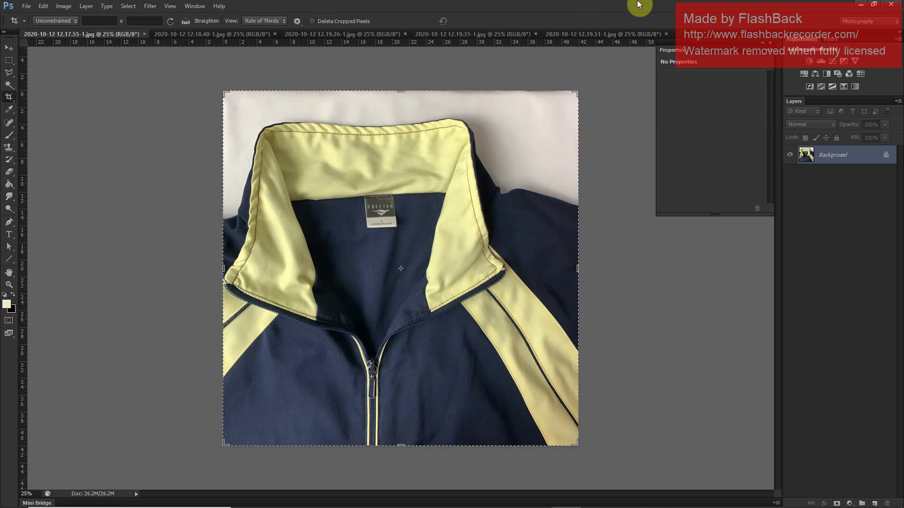
{"action": "left_click", "coordinate": [809, 61]}
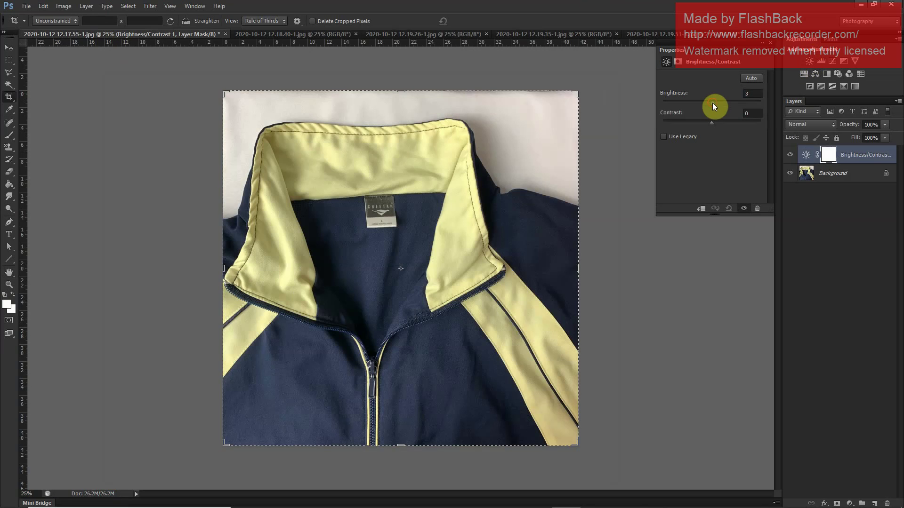
Raise the collar photo's brightness to 16 and set up a JPEG Save As in Photoshopped Images
{"action": "left_click_drag", "start_coordinate": [712, 103], "coordinate": [717, 103]}
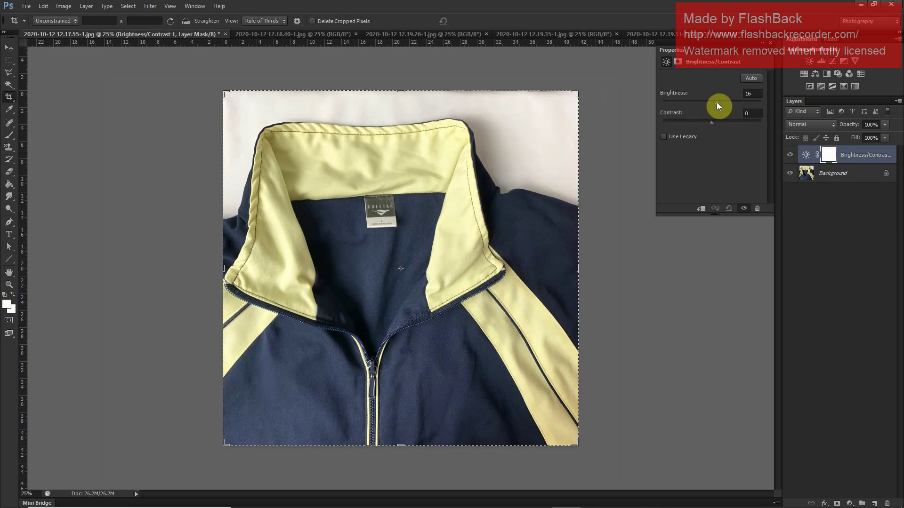
{"action": "key", "text": "ctrl+shift+s"}
{"action": "left_click", "coordinate": [354, 105]}
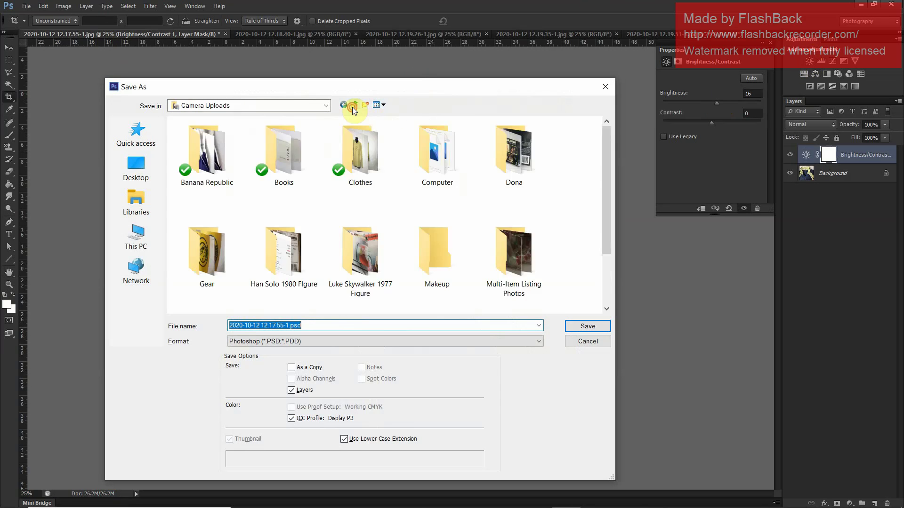
{"action": "double_click", "coordinate": [278, 234]}
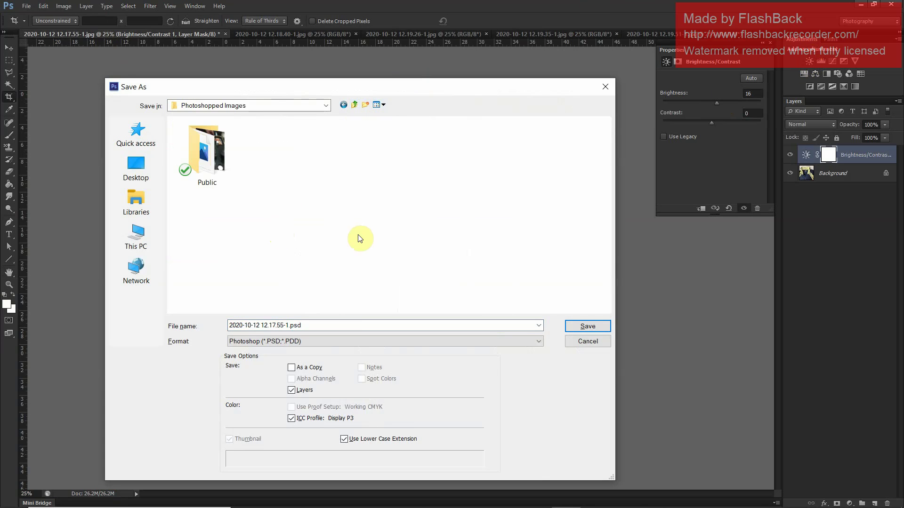
{"action": "left_click", "coordinate": [338, 342]}
{"action": "key", "text": "j"}
{"action": "key", "text": "Return"}
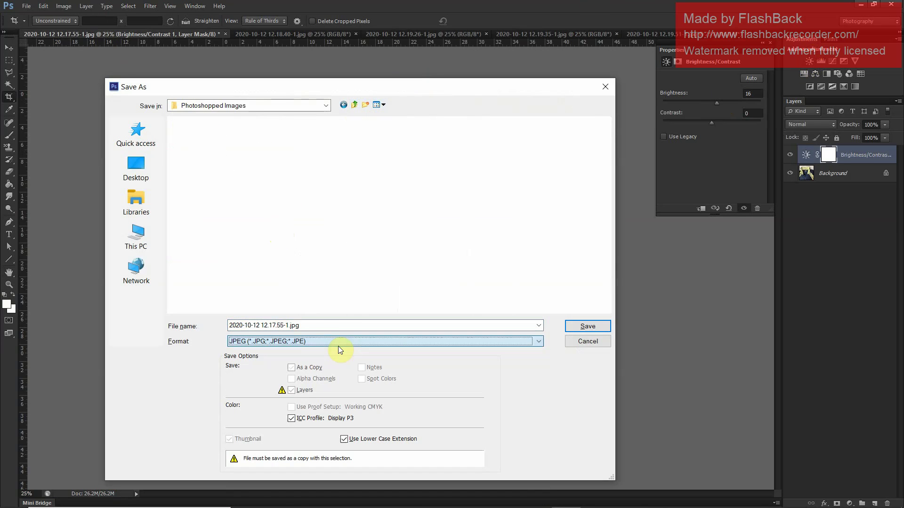
{"action": "left_click", "coordinate": [354, 263]}
Save the collar photo as 5003-7.jpg and close it
{"action": "key", "text": "End"}
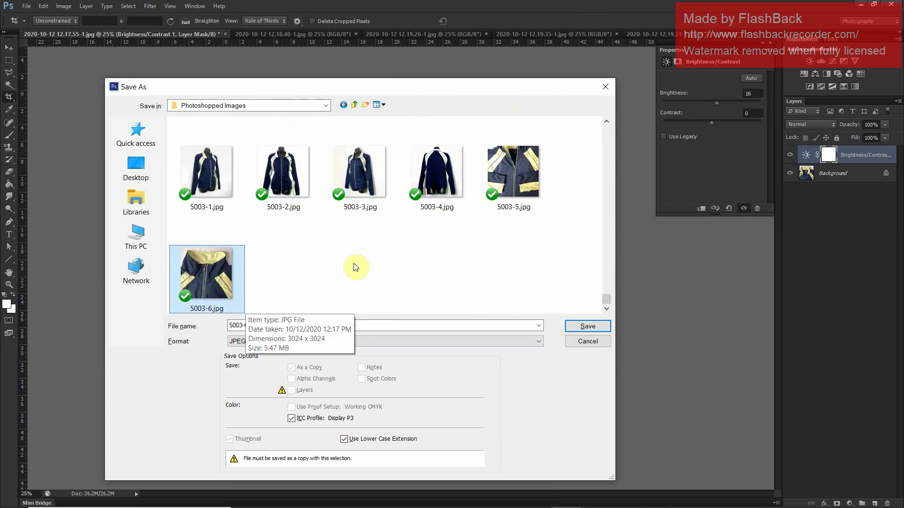
{"action": "left_click", "coordinate": [386, 327]}
{"action": "double_click", "coordinate": [386, 327]}
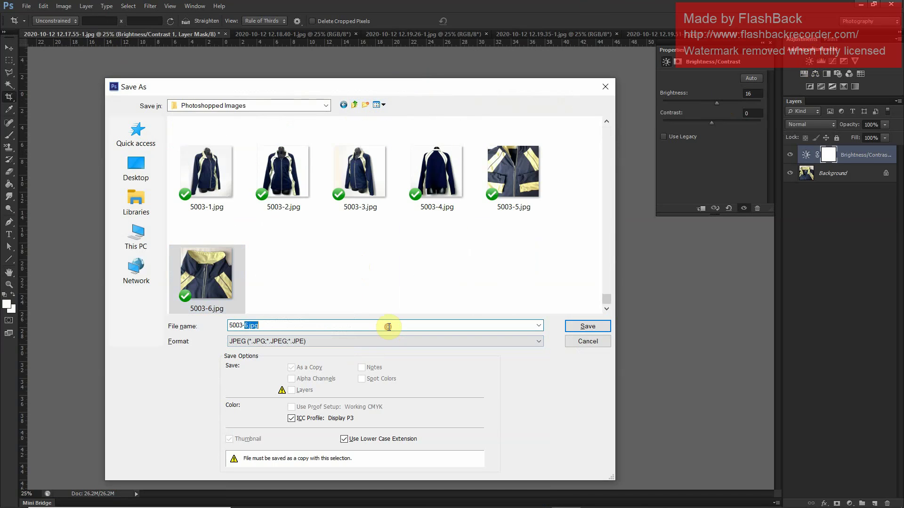
{"action": "type", "text": "7"}
{"action": "key", "text": "Return"}
{"action": "key", "text": "Return"}
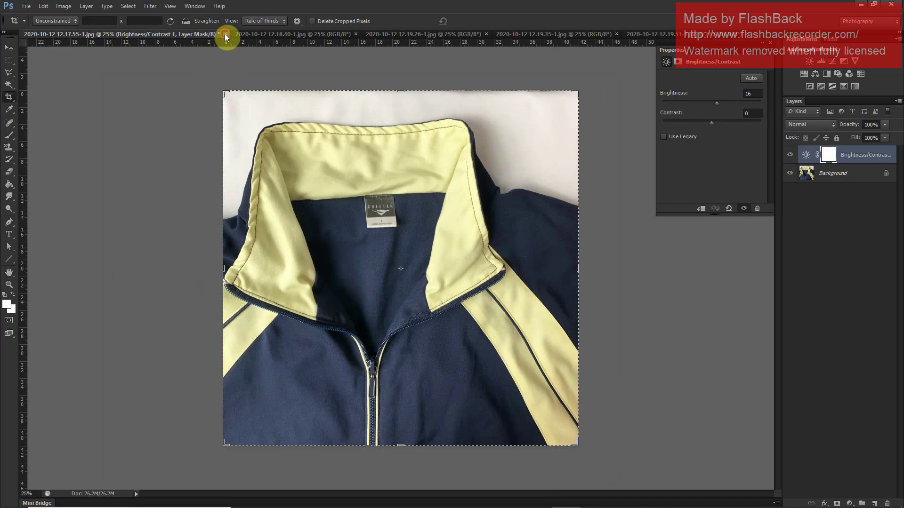
{"action": "left_click", "coordinate": [225, 35]}
Discard the layered changes and save the pocket photo as 5003-8.jpg in Photoshopped Images
{"action": "left_click", "coordinate": [461, 186]}
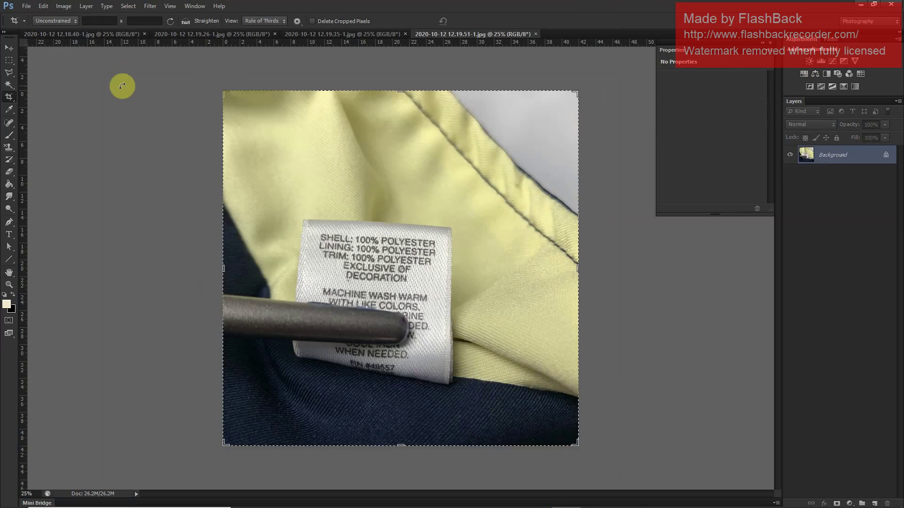
{"action": "left_click", "coordinate": [66, 33]}
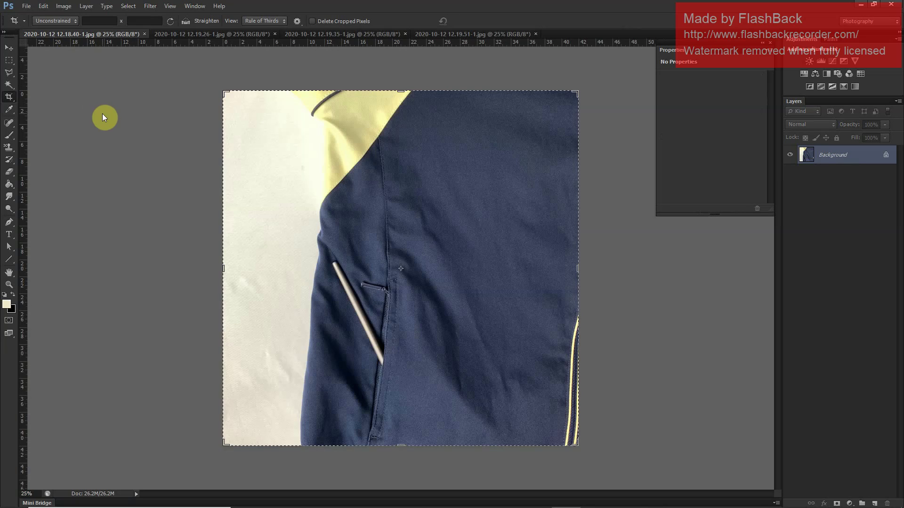
{"action": "key", "text": "ctrl+shift+s"}
{"action": "left_click", "coordinate": [354, 105]}
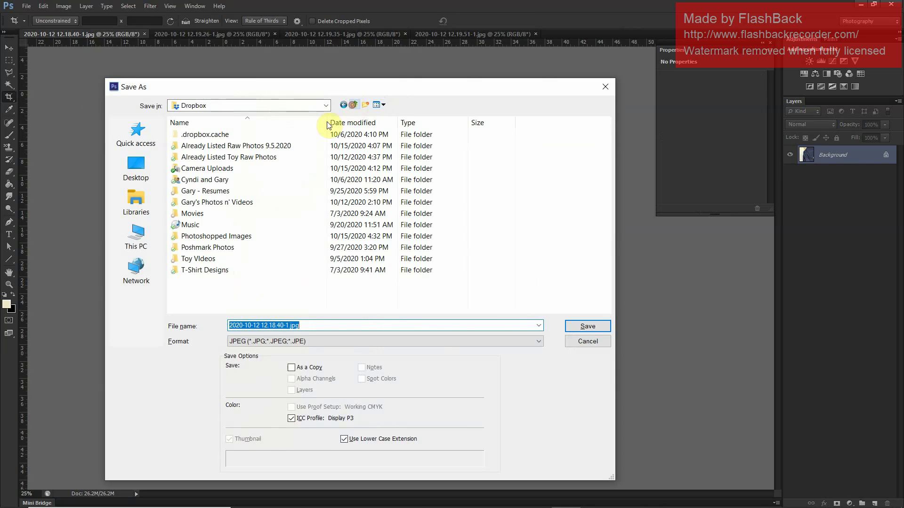
{"action": "double_click", "coordinate": [252, 237]}
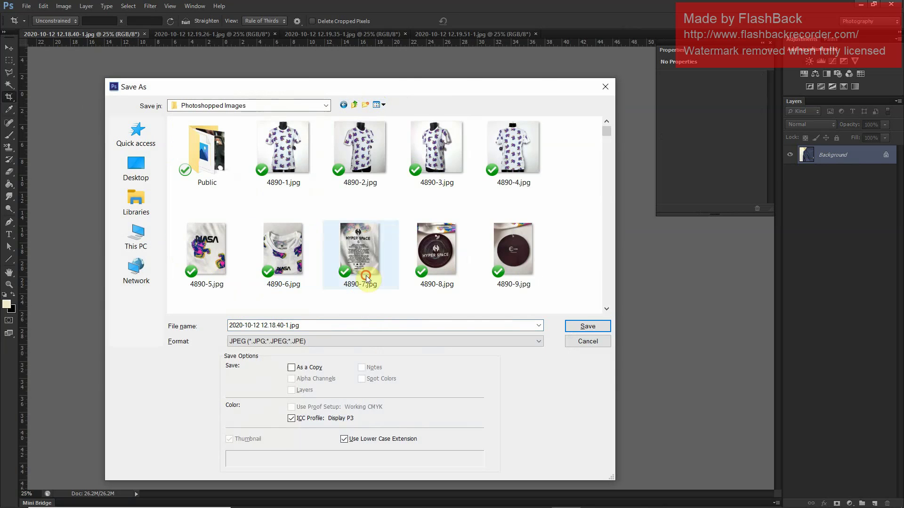
{"action": "left_click", "coordinate": [366, 276]}
{"action": "key", "text": "End"}
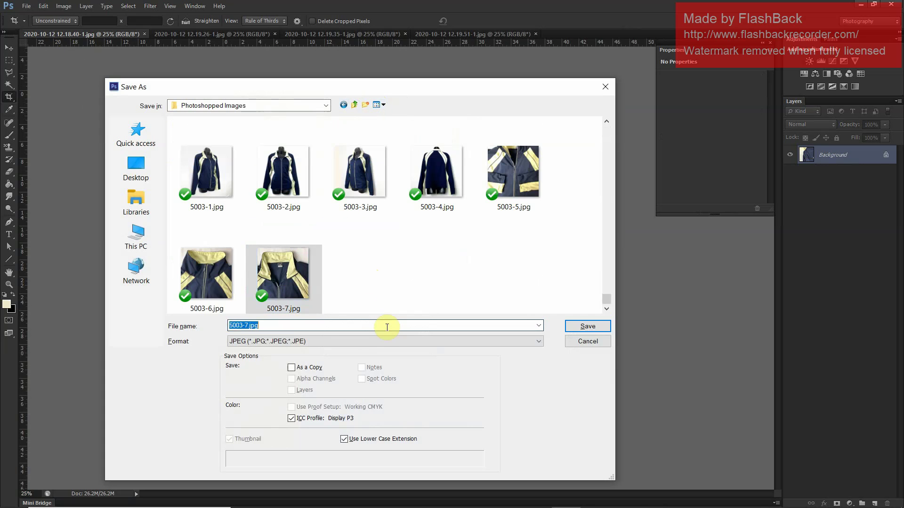
{"action": "double_click", "coordinate": [386, 326]}
{"action": "key", "text": "Return"}
{"action": "key", "text": "Return"}
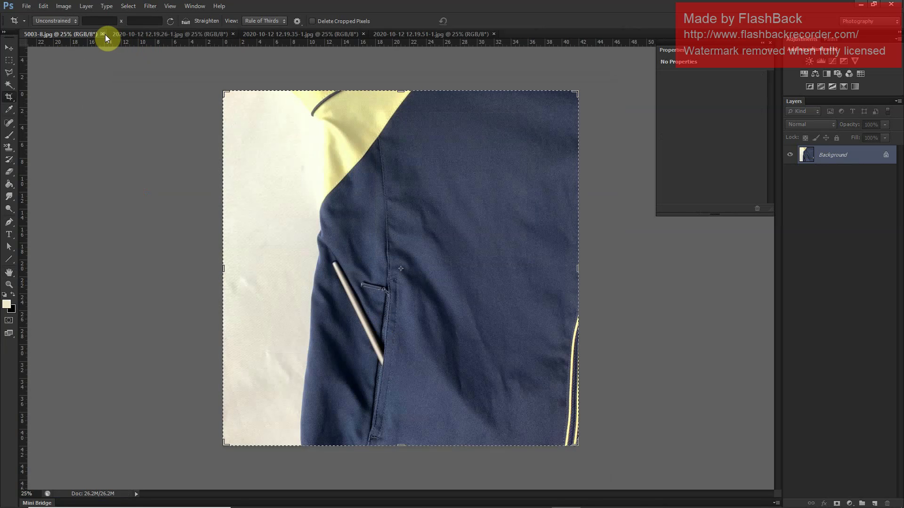
Close the pocket photo and save the mesh-fabric photo as 5003-9.jpg in Photoshopped Images
{"action": "left_click", "coordinate": [104, 34]}
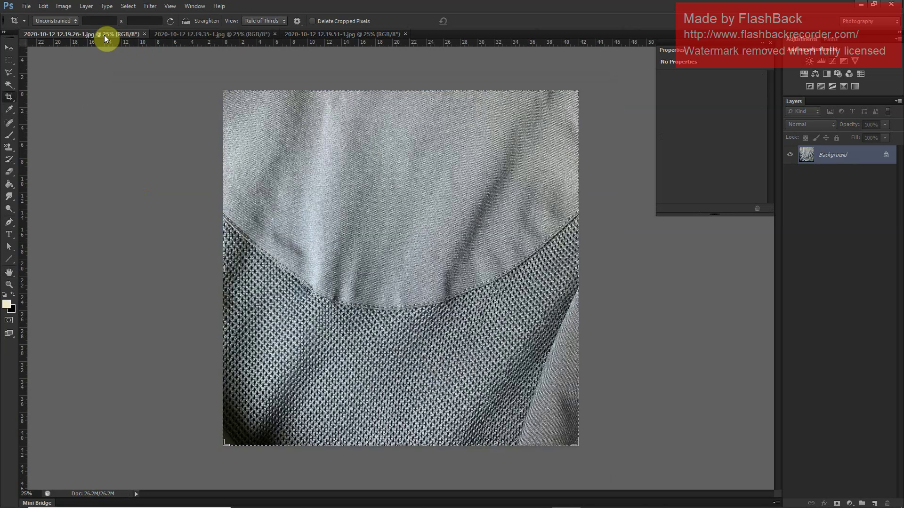
{"action": "key", "text": "ctrl+shift+s"}
{"action": "left_click", "coordinate": [358, 103]}
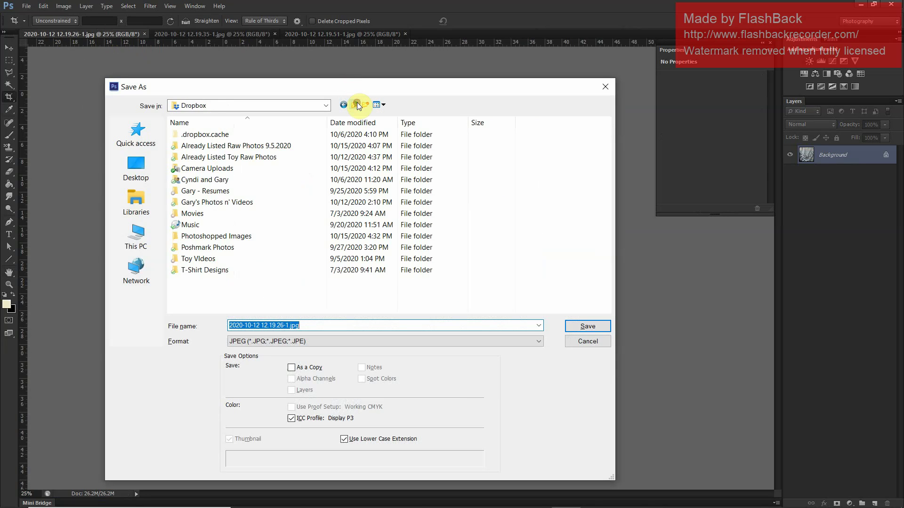
{"action": "double_click", "coordinate": [287, 233]}
{"action": "left_click", "coordinate": [372, 251]}
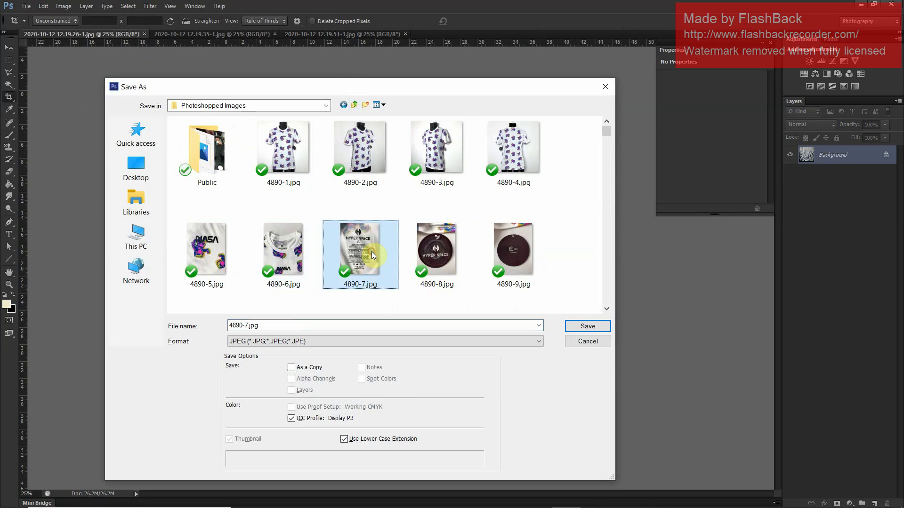
{"action": "key", "text": "End"}
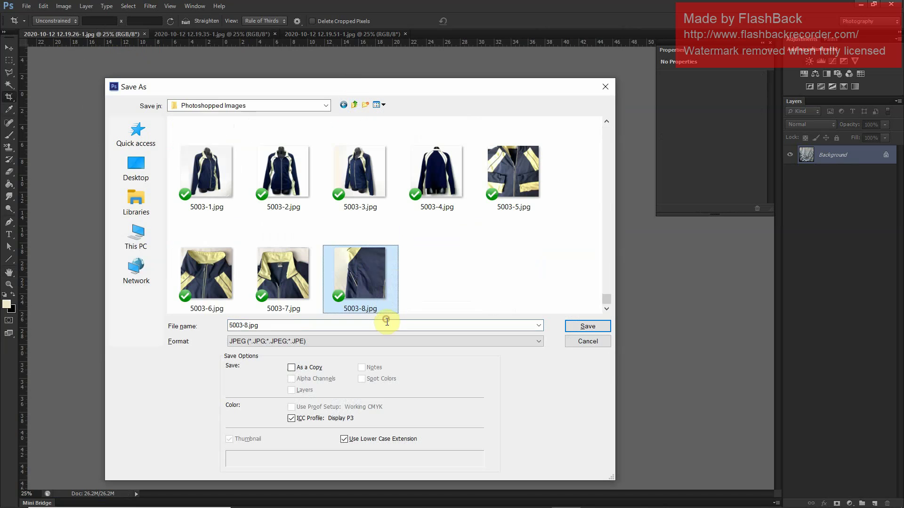
{"action": "double_click", "coordinate": [389, 326]}
{"action": "type", "text": "9"}
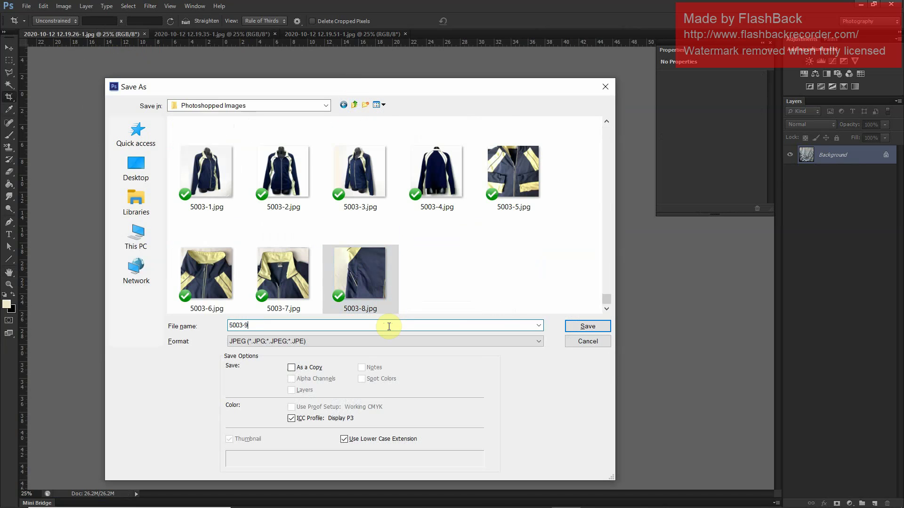
{"action": "key", "text": "Return"}
{"action": "key", "text": "Return"}
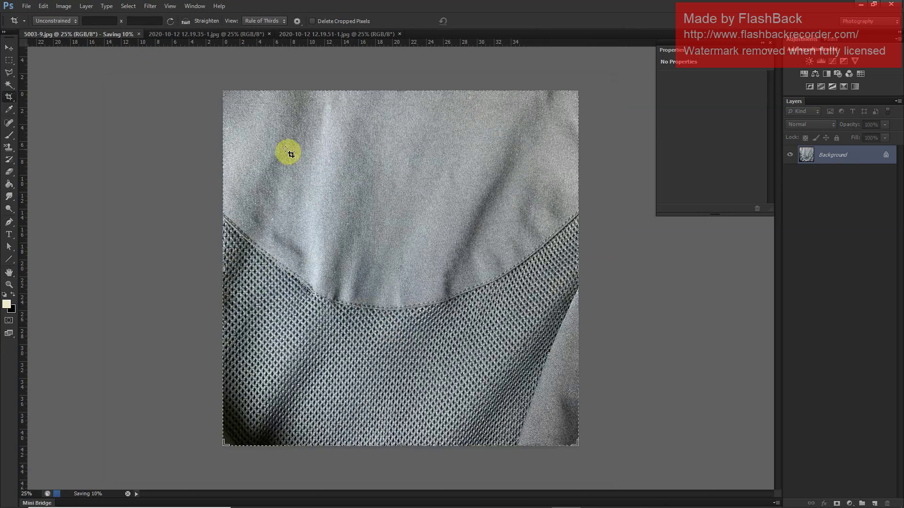
Close the mesh-fabric photo and save the Cheetah label photo as 5003-10.jpg in Photoshopped Images
{"action": "left_click", "coordinate": [103, 33]}
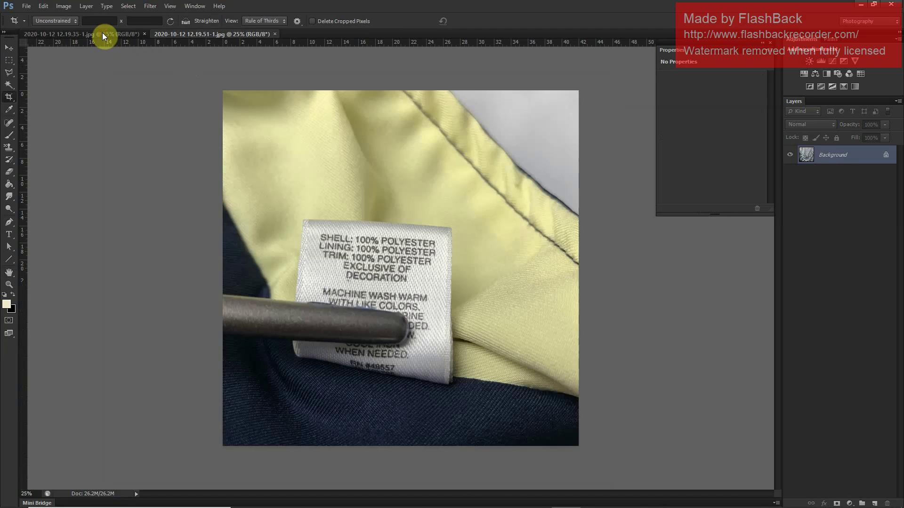
{"action": "key", "text": "ctrl+shift+s"}
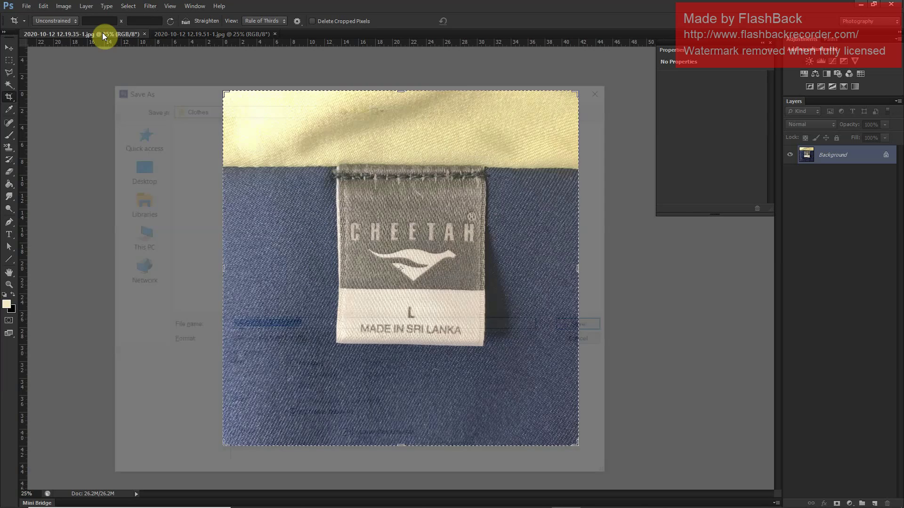
{"action": "left_click", "coordinate": [354, 104]}
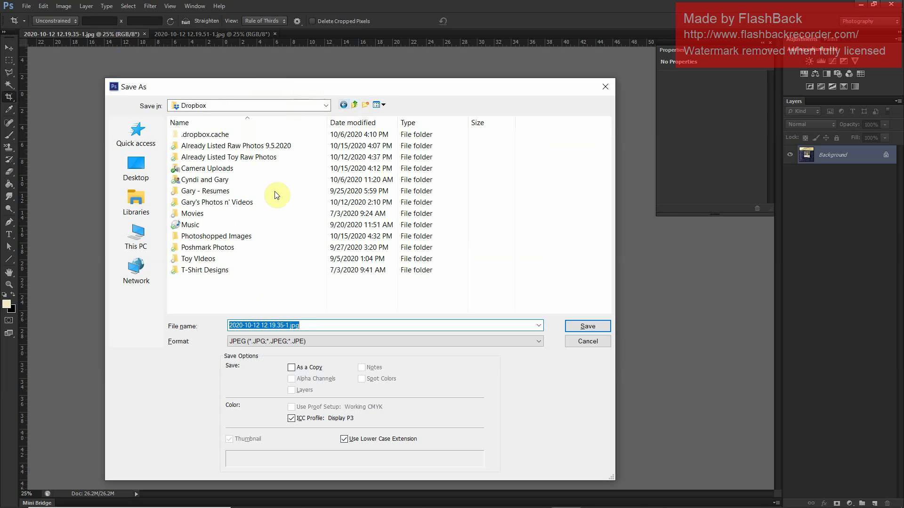
{"action": "double_click", "coordinate": [275, 233]}
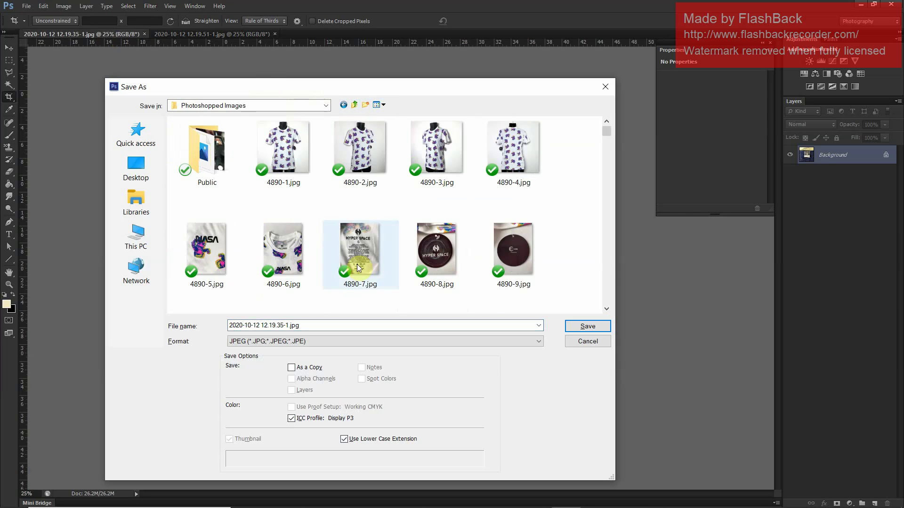
{"action": "left_click", "coordinate": [367, 253]}
{"action": "key", "text": "End"}
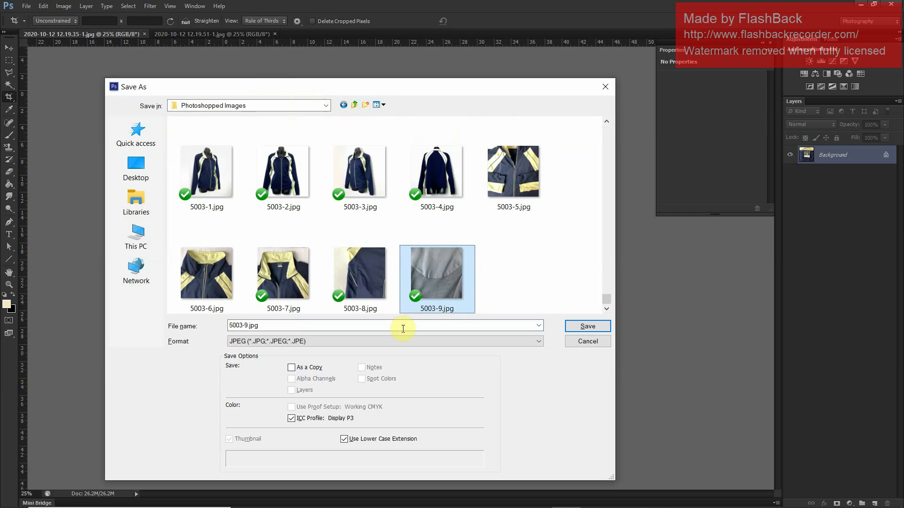
{"action": "double_click", "coordinate": [402, 329]}
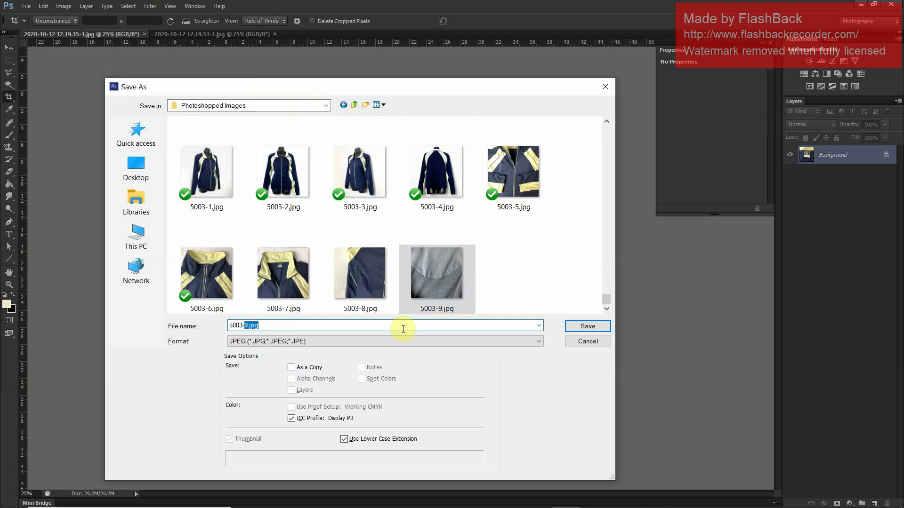
{"action": "type", "text": "10"}
{"action": "key", "text": "Return"}
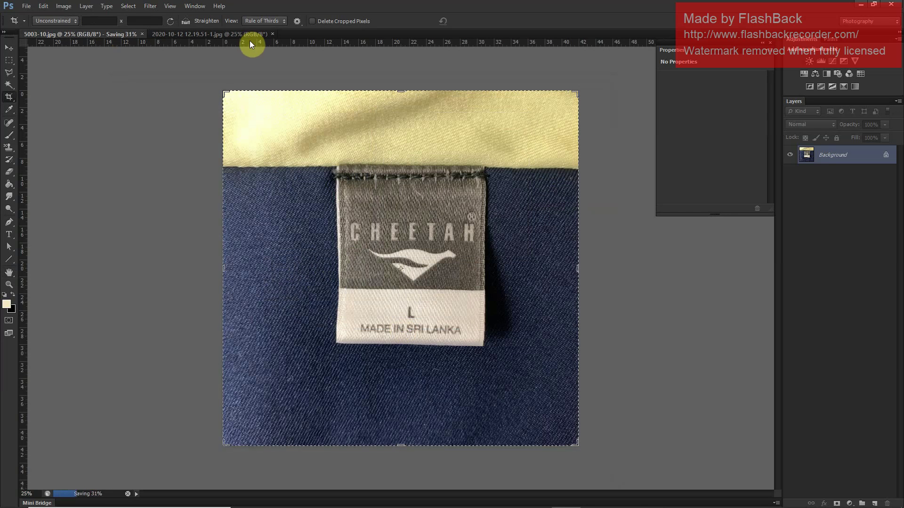
Close the label photo and save the care-label photo as JPEG 5003-11.jpg in Photoshopped Images
{"action": "key", "text": "ctrl+w"}
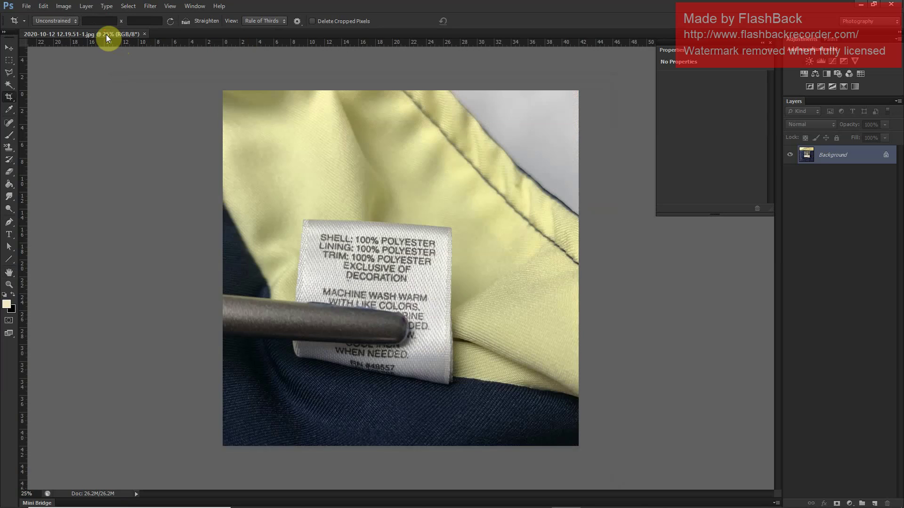
{"action": "key", "text": "ctrl+shift+s"}
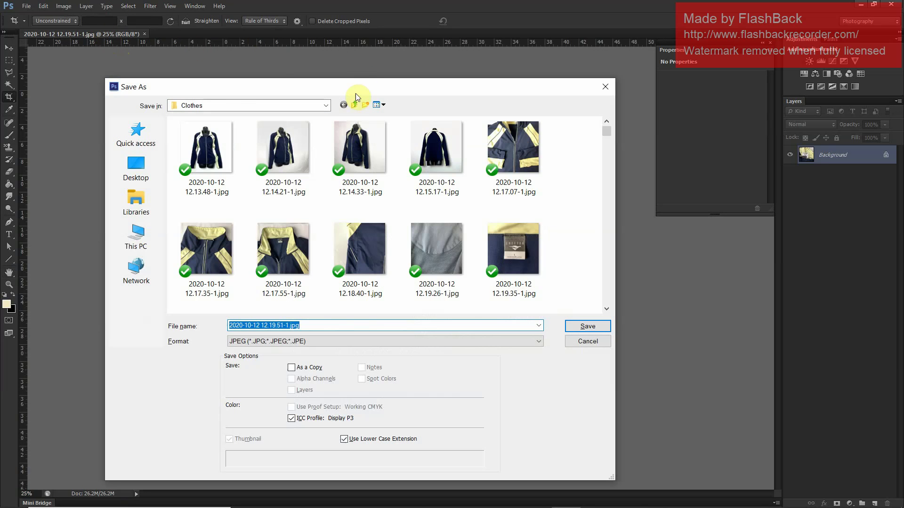
{"action": "left_click", "coordinate": [354, 104]}
{"action": "left_click", "coordinate": [285, 236]}
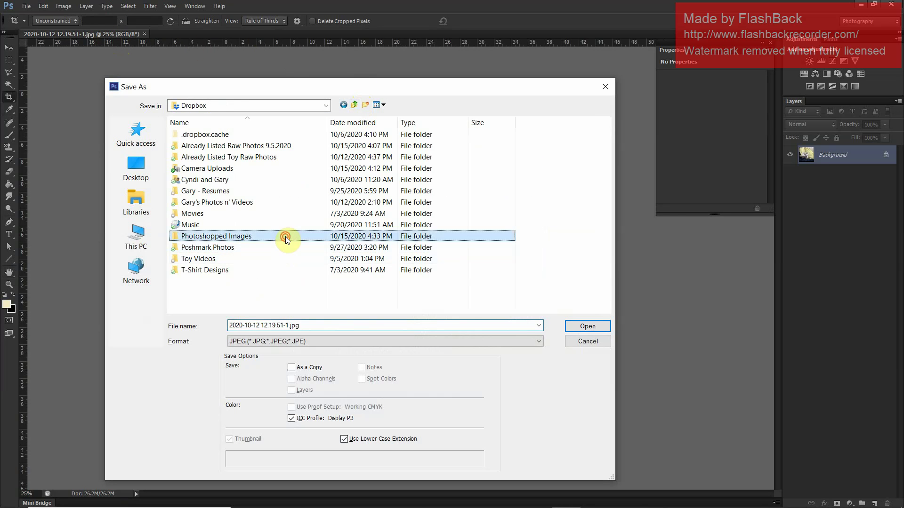
{"action": "double_click", "coordinate": [286, 236]}
{"action": "left_click", "coordinate": [321, 222]}
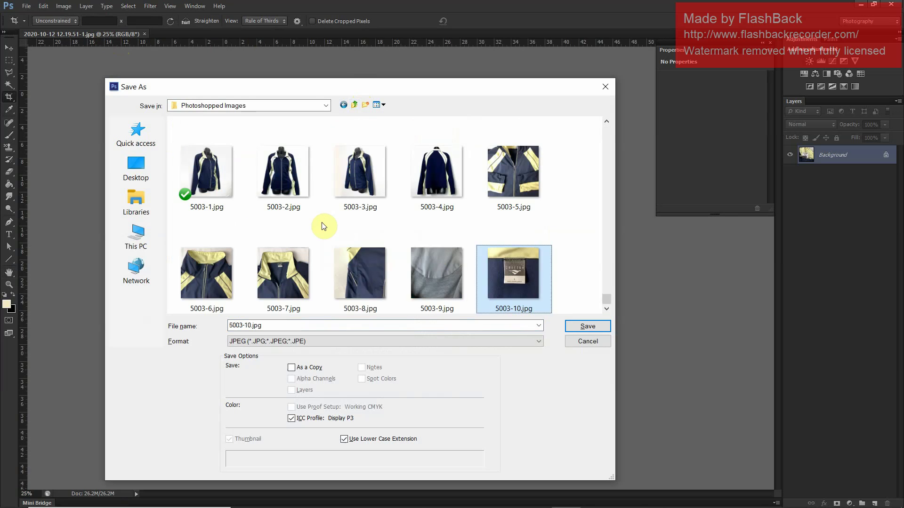
{"action": "double_click", "coordinate": [364, 323]}
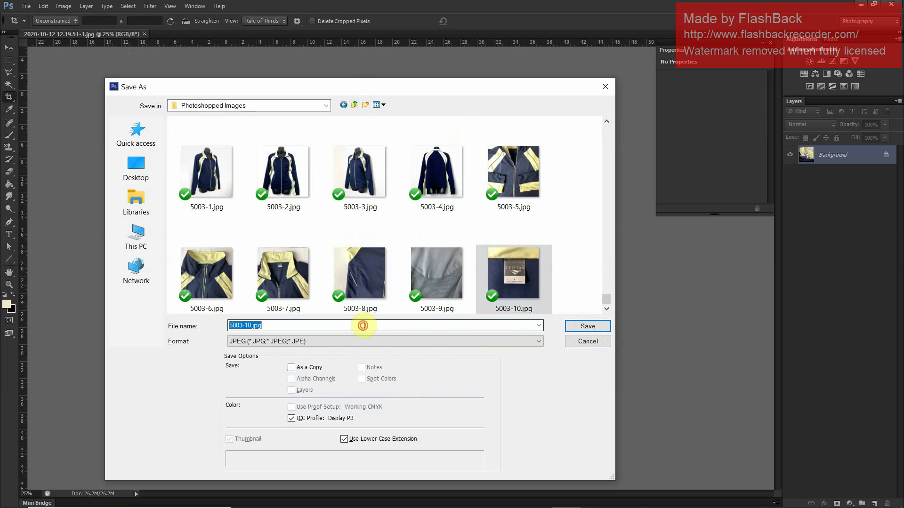
{"action": "type", "text": "11"}
{"action": "key", "text": "Return"}
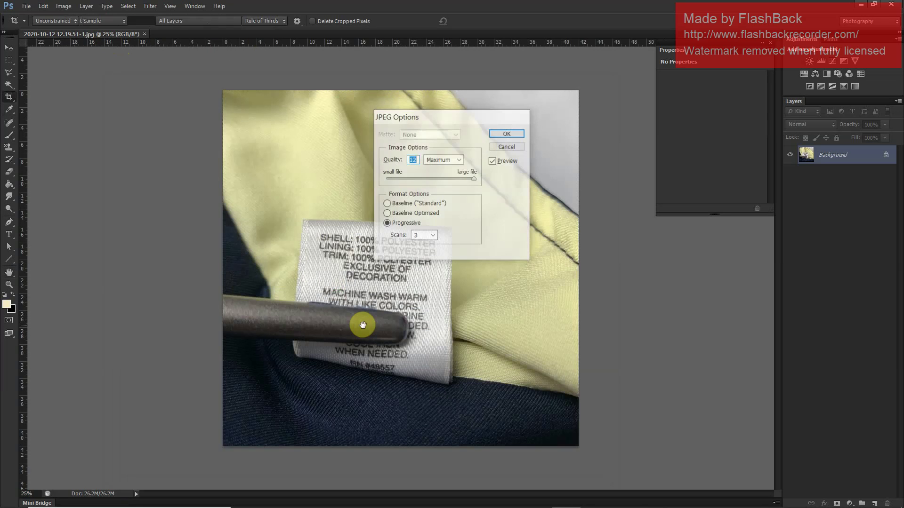
{"action": "key", "text": "Return"}
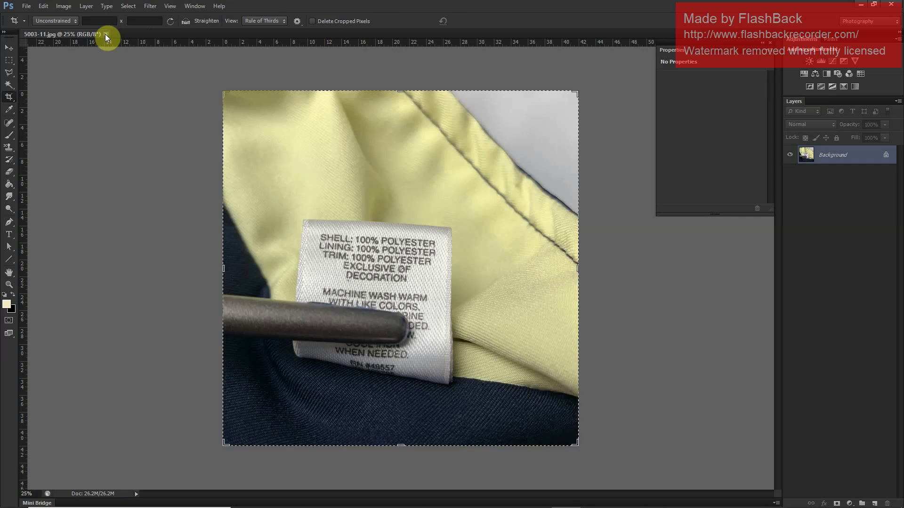
Close the label photo and open sweater photos 12.46.31 through 13.08.48 from Dropbox > Camera Uploads > Clothes
{"action": "key", "text": "ctrl+w"}
{"action": "key", "text": "ctrl+o"}
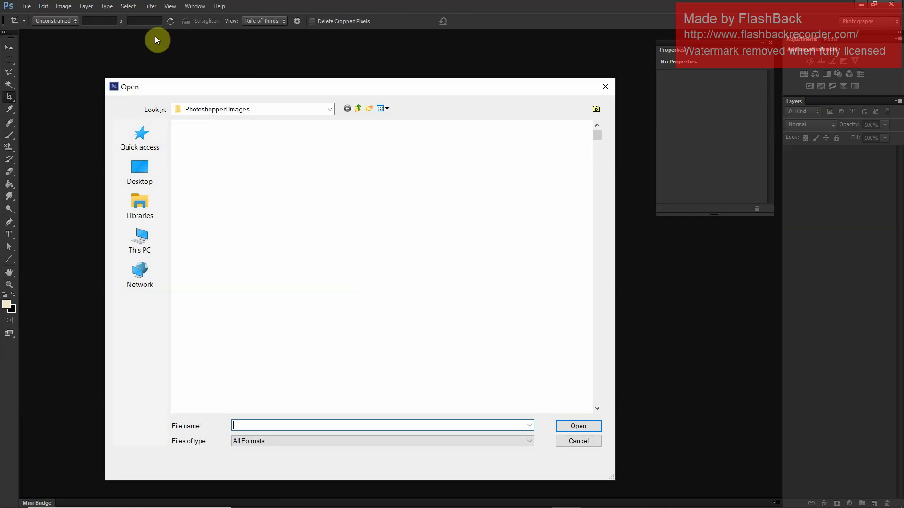
{"action": "left_click", "coordinate": [359, 109]}
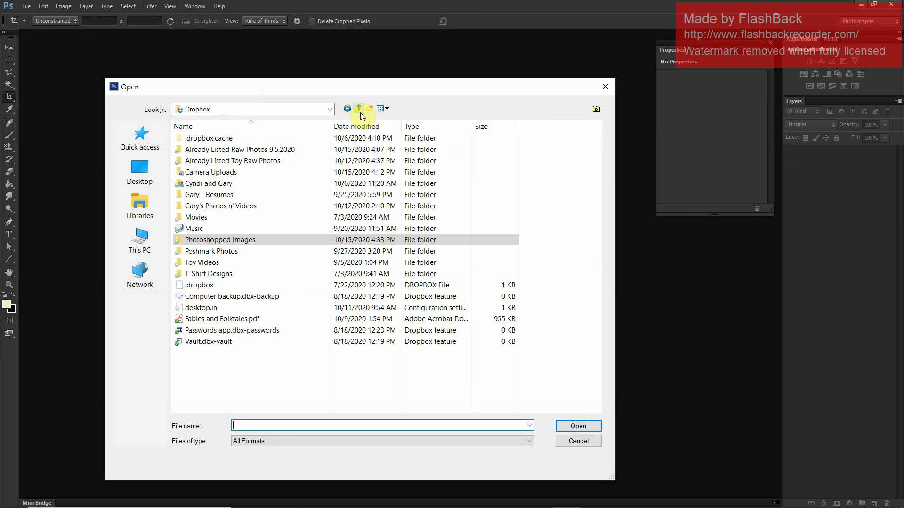
{"action": "double_click", "coordinate": [343, 172]}
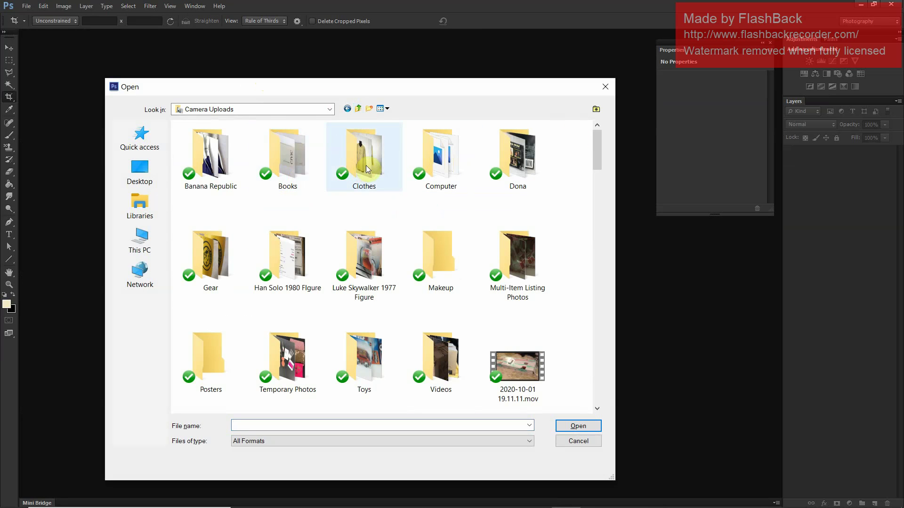
{"action": "double_click", "coordinate": [366, 165]}
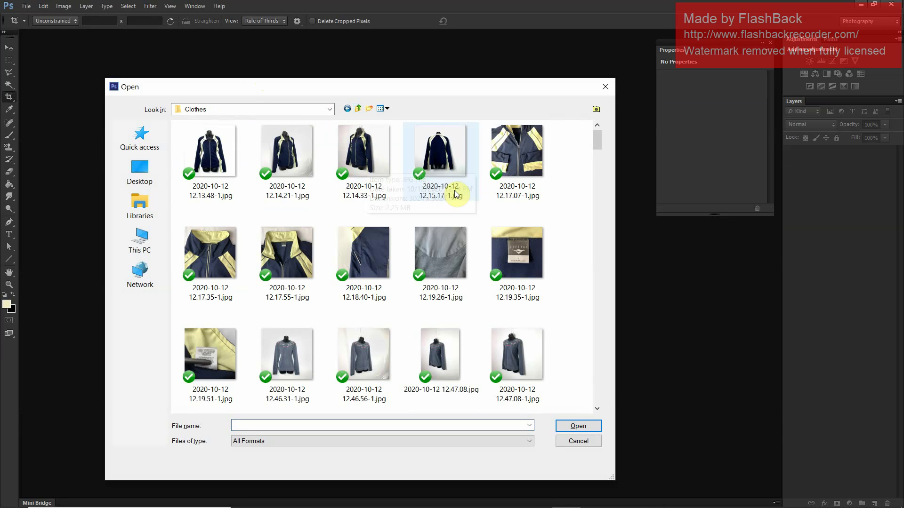
{"action": "left_click", "coordinate": [281, 351]}
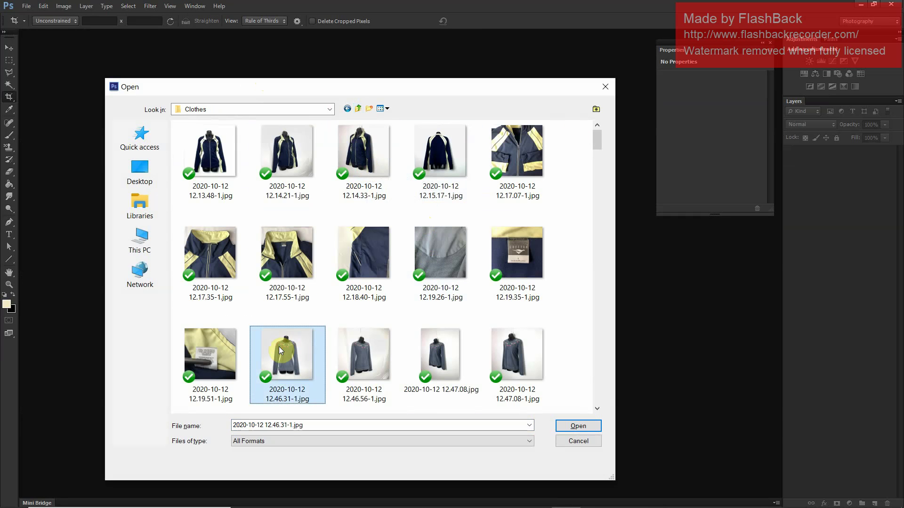
{"action": "scroll", "coordinate": [278, 346], "scroll_direction": "down", "scroll_amount": 2}
{"action": "left_click", "coordinate": [279, 347], "text": "shift"}
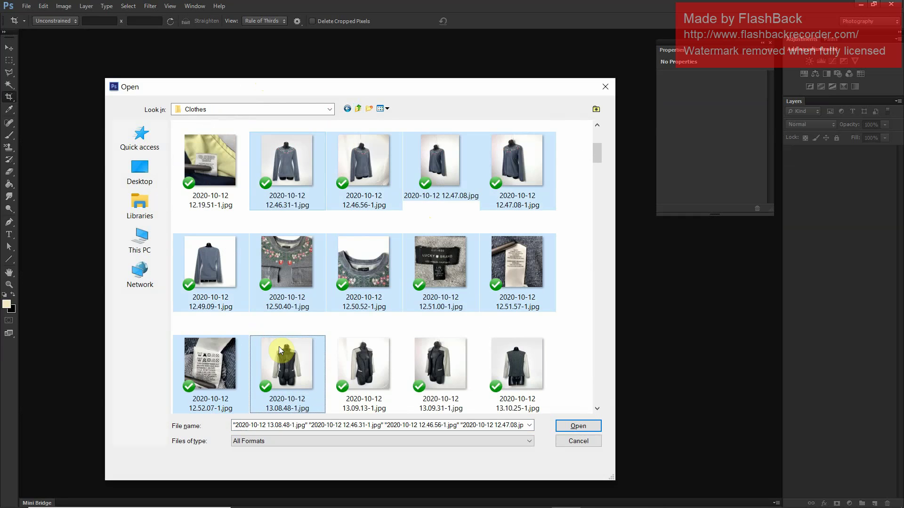
{"action": "key", "text": "Return"}
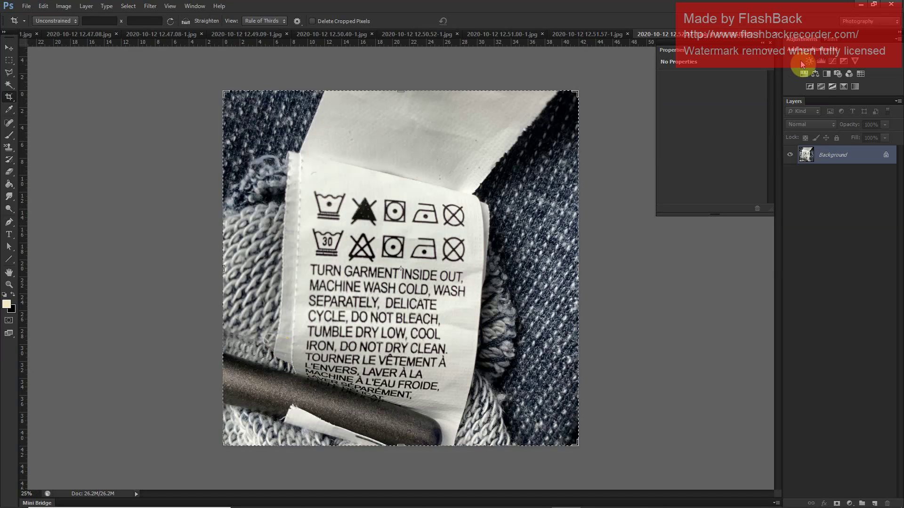
Switch to 12.46.31-1.jpg and crop tightly around the sweater, nudging the image right
{"action": "left_click", "coordinate": [774, 35]}
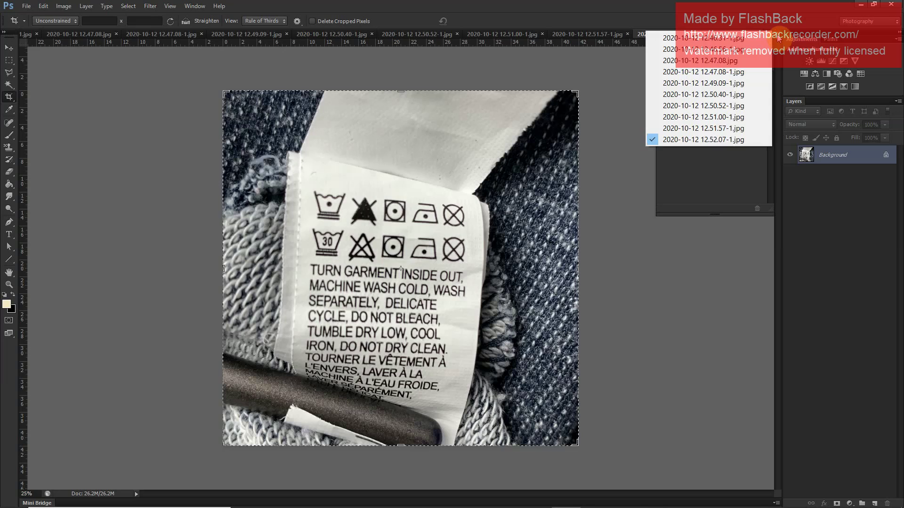
{"action": "left_click", "coordinate": [735, 46]}
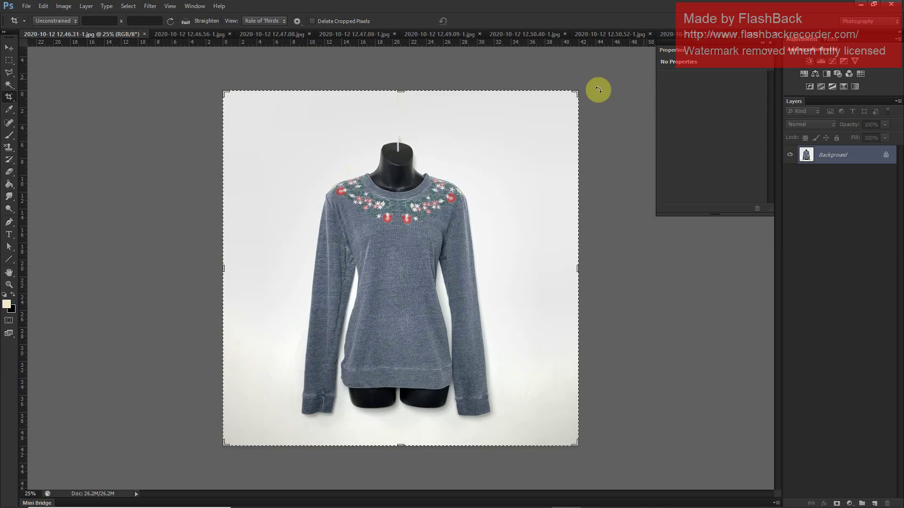
{"action": "left_click_drag", "start_coordinate": [221, 92], "coordinate": [245, 117]}
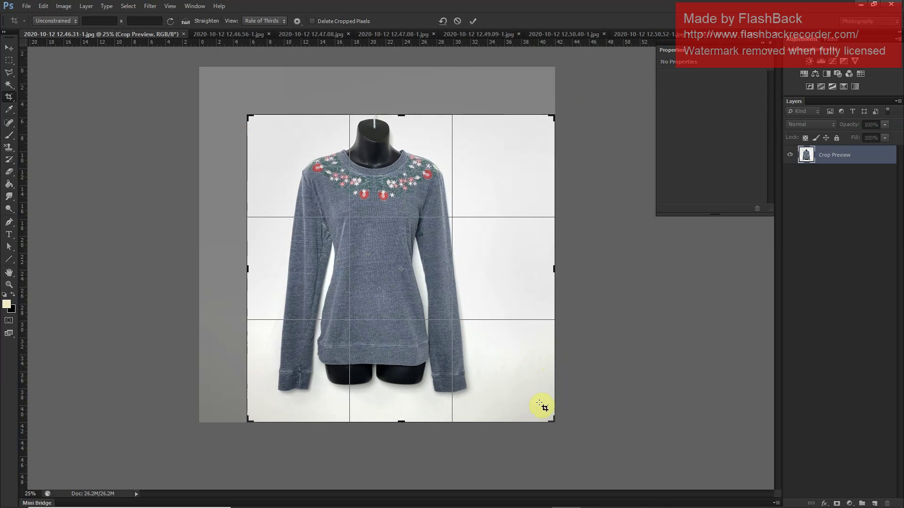
{"action": "left_click_drag", "start_coordinate": [555, 422], "coordinate": [537, 416]}
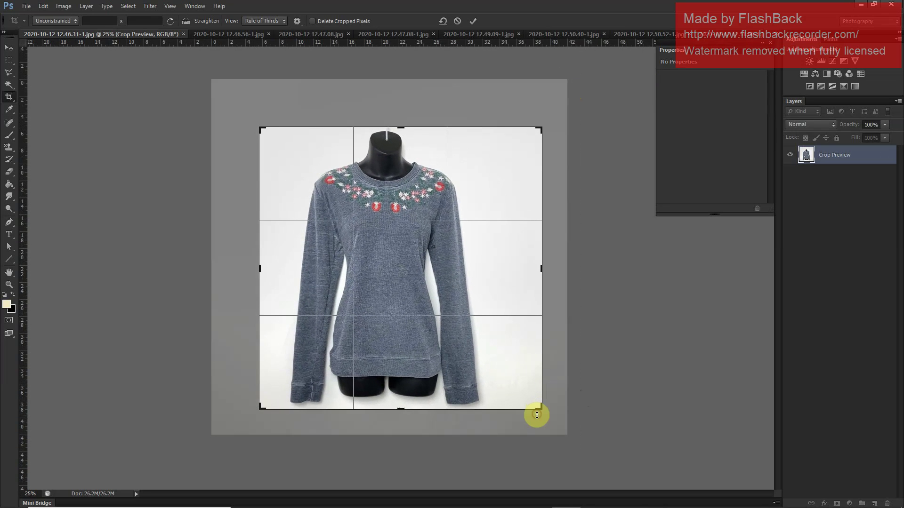
{"action": "left_click", "coordinate": [537, 415]}
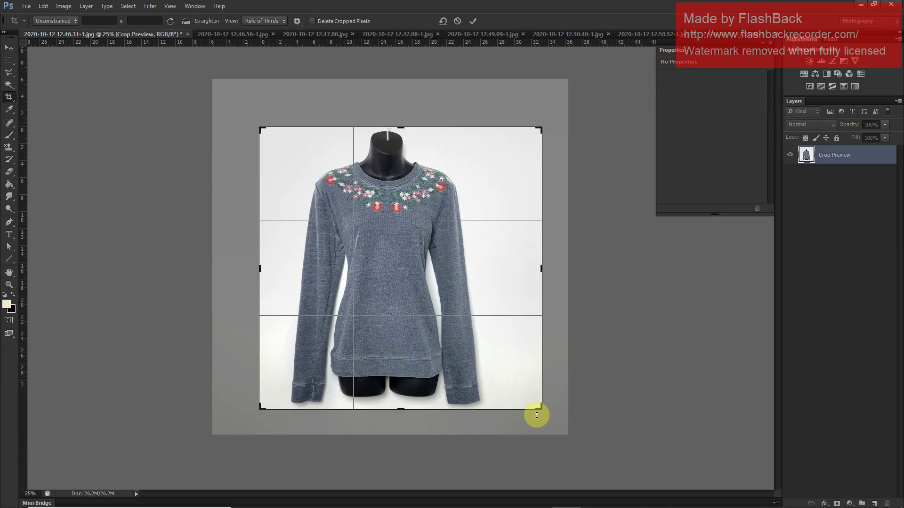
{"action": "key", "text": "shift+Right"}
{"action": "key", "text": "shift+Right"}
{"action": "key", "text": "shift+Right"}
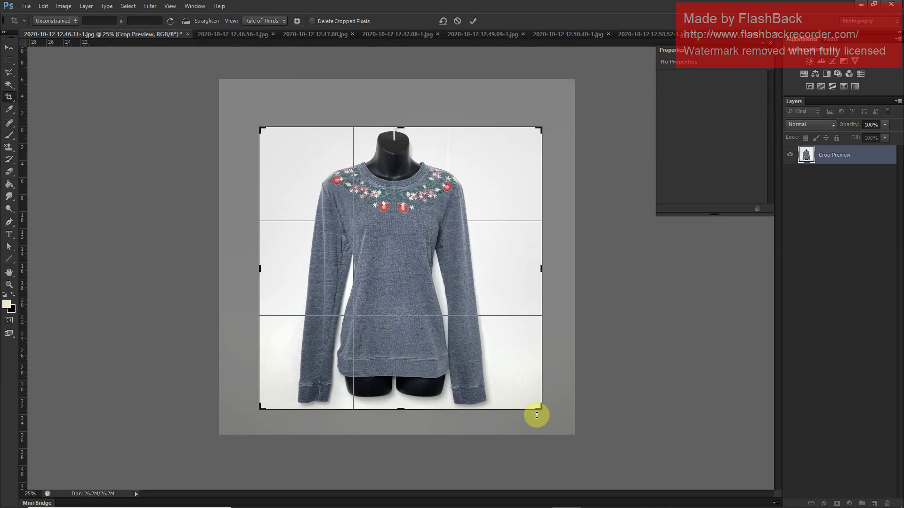
{"action": "key", "text": "shift+Right"}
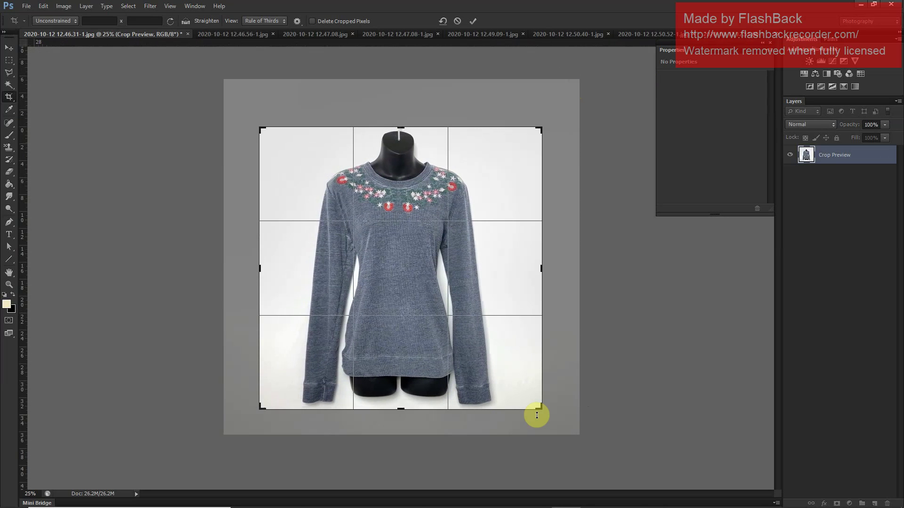
{"action": "key", "text": "Return"}
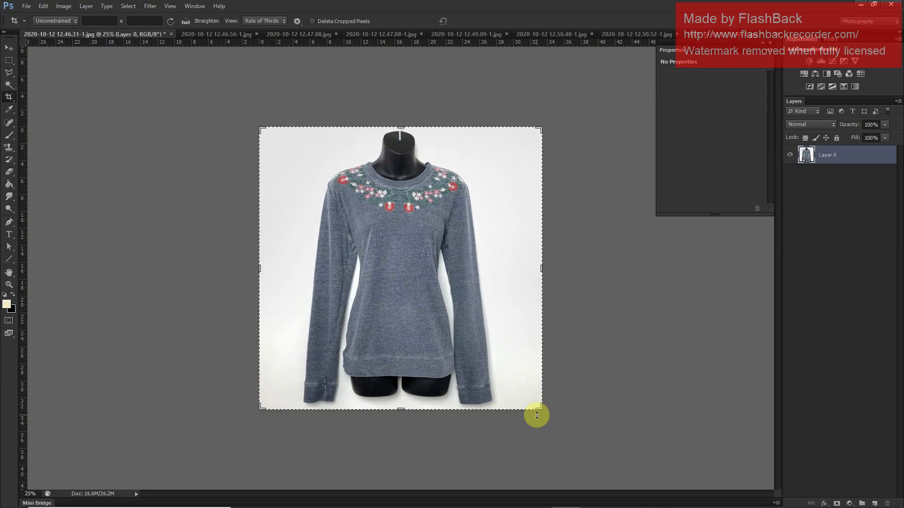
Brighten the sweater photo to 12 and set up a JPEG Save As in Photoshopped Images
{"action": "key", "text": "ctrl+0"}
{"action": "left_click", "coordinate": [808, 61]}
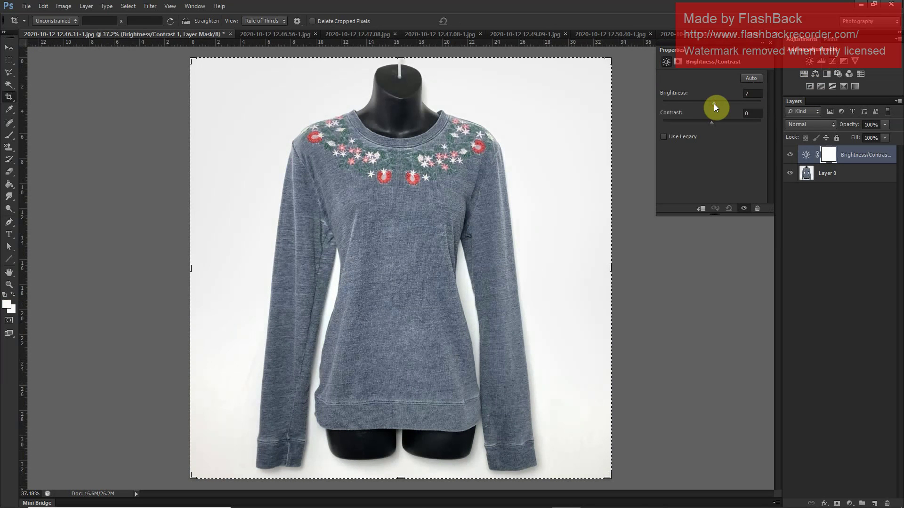
{"action": "left_click_drag", "start_coordinate": [714, 104], "coordinate": [716, 104]}
{"action": "key", "text": "ctrl+shift+s"}
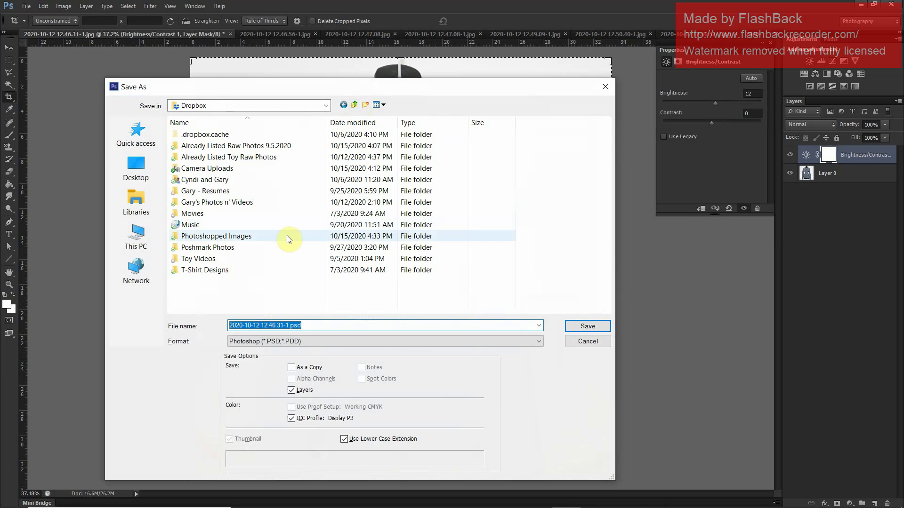
{"action": "double_click", "coordinate": [287, 236]}
{"action": "left_click", "coordinate": [329, 339]}
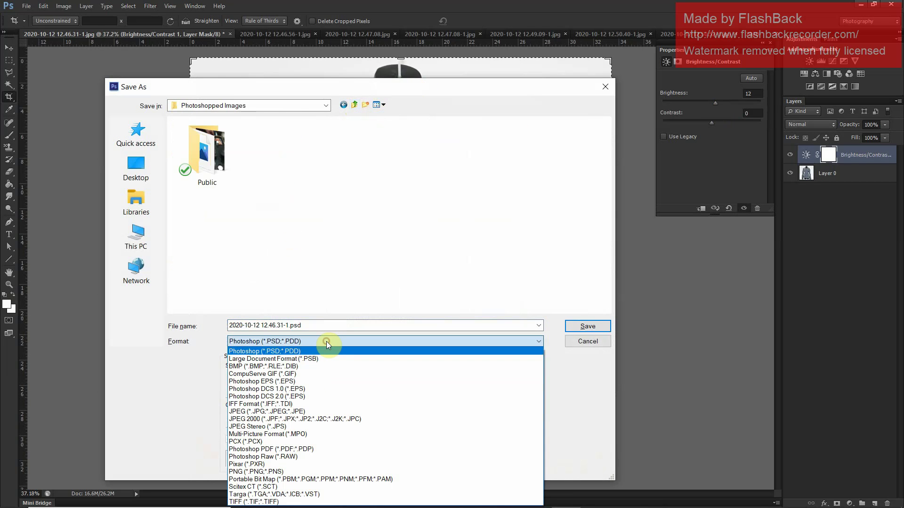
{"action": "key", "text": "j"}
{"action": "key", "text": "Return"}
Save the photo as 5004.jpg and close the original without saving changes
{"action": "left_click", "coordinate": [361, 262]}
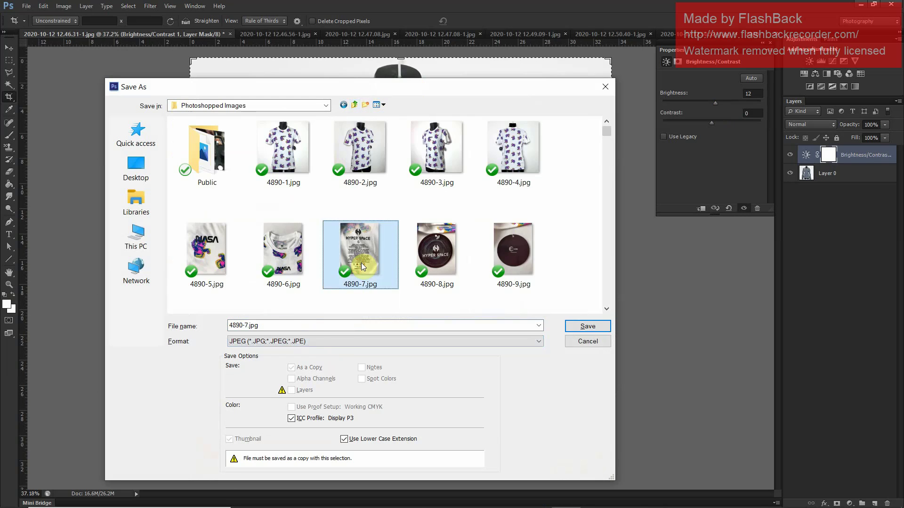
{"action": "key", "text": "End"}
{"action": "left_click", "coordinate": [375, 326]}
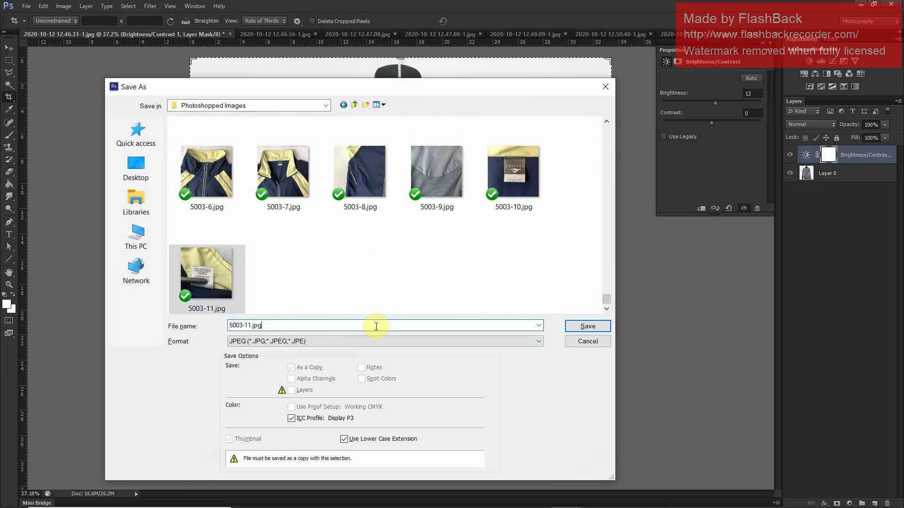
{"action": "key", "text": "BackSpace"}
{"action": "key", "text": "BackSpace"}
{"action": "key", "text": "BackSpace"}
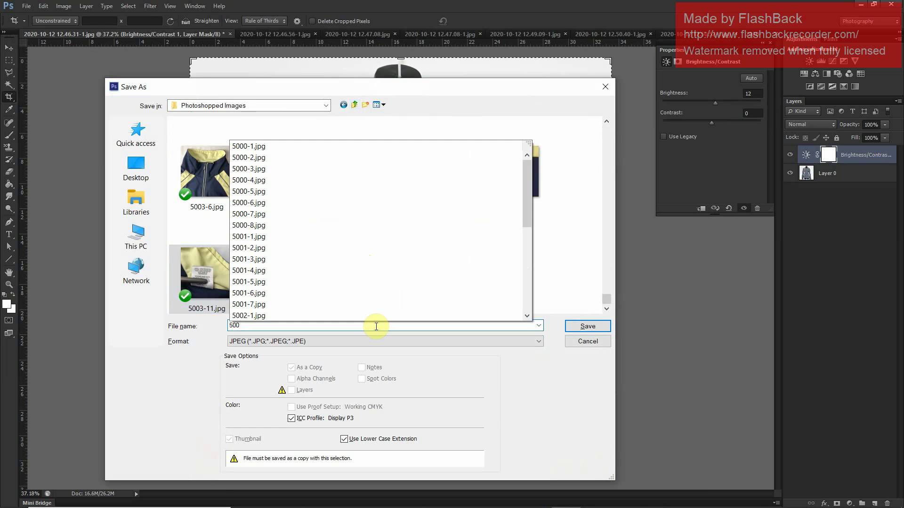
{"action": "type", "text": "4-1"}
{"action": "key", "text": "Return"}
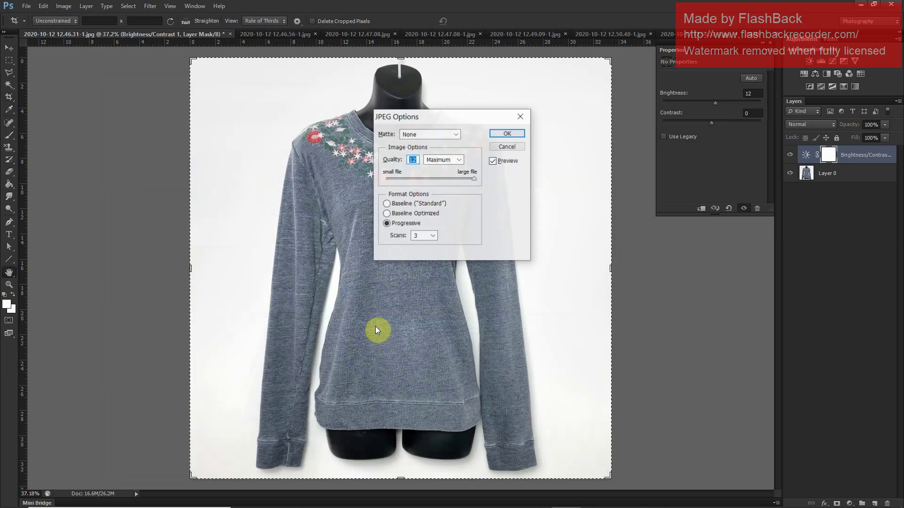
{"action": "key", "text": "Return"}
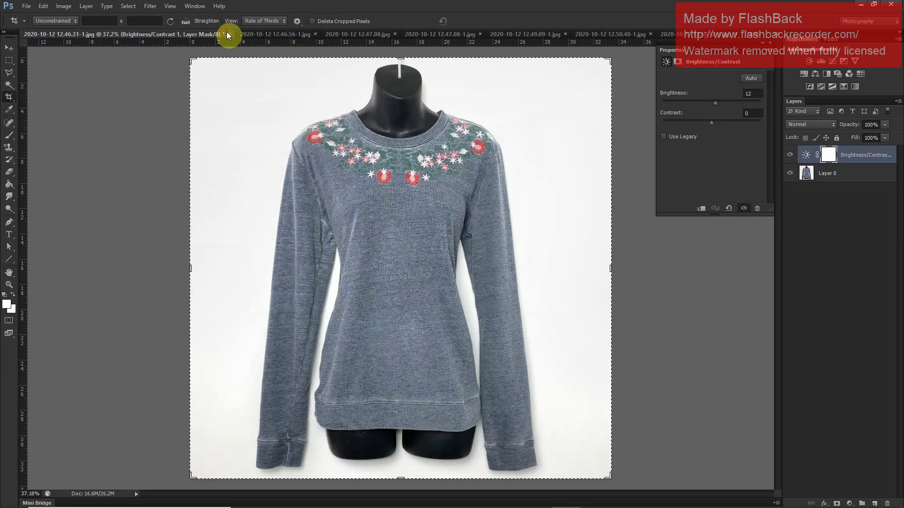
{"action": "left_click", "coordinate": [230, 34]}
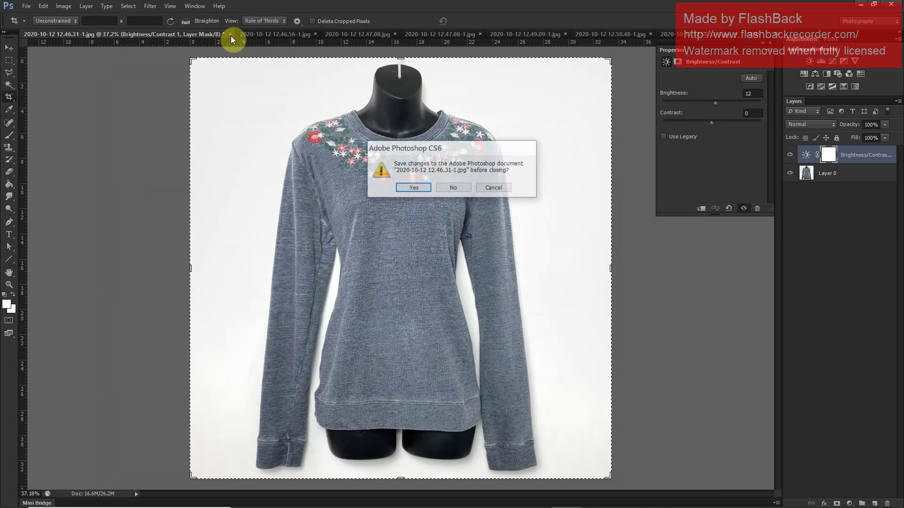
{"action": "left_click", "coordinate": [460, 188]}
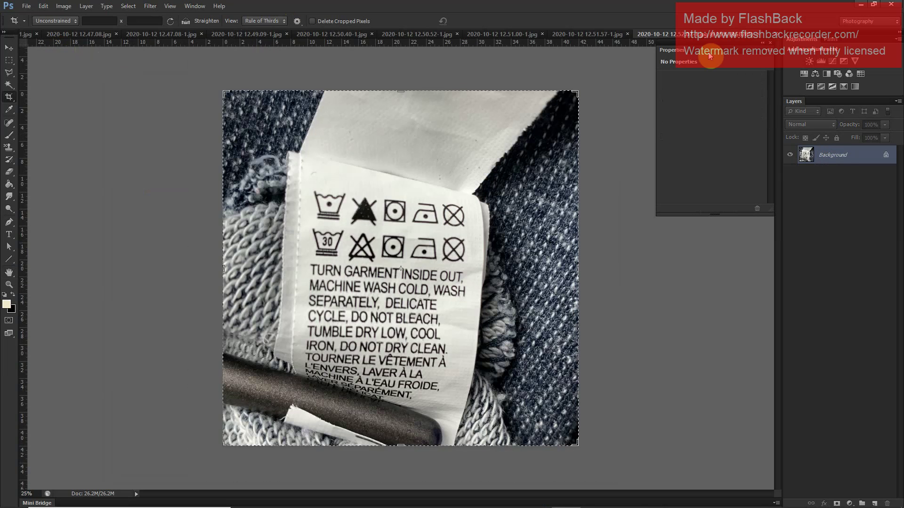
Switch to 12.46.56-1.jpg and crop it tighter around the sweater with a slight straightening rotation
{"action": "left_click", "coordinate": [770, 39]}
{"action": "left_click", "coordinate": [750, 38]}
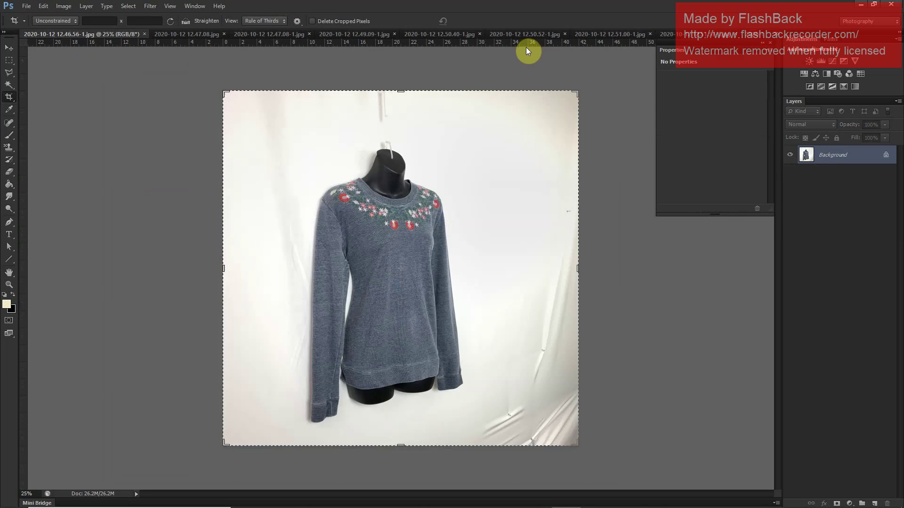
{"action": "left_click_drag", "start_coordinate": [577, 93], "coordinate": [561, 124]}
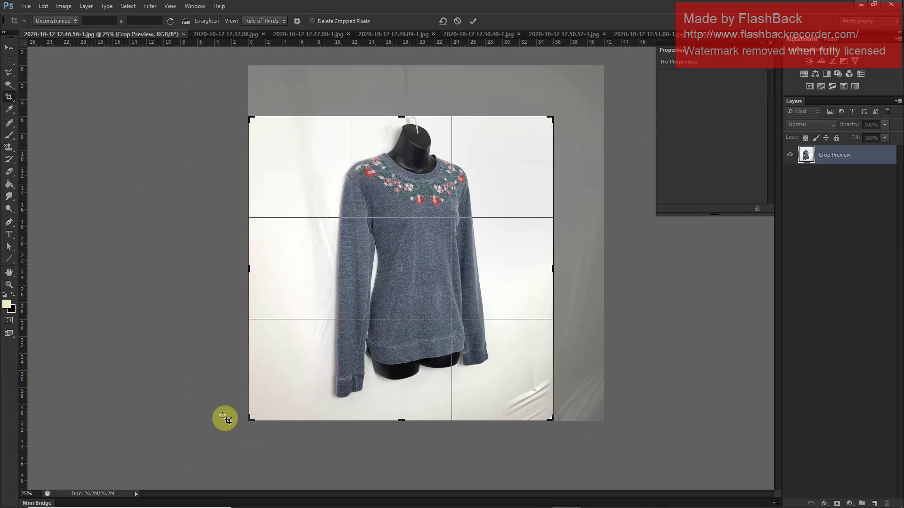
{"action": "left_click_drag", "start_coordinate": [250, 422], "coordinate": [260, 419]}
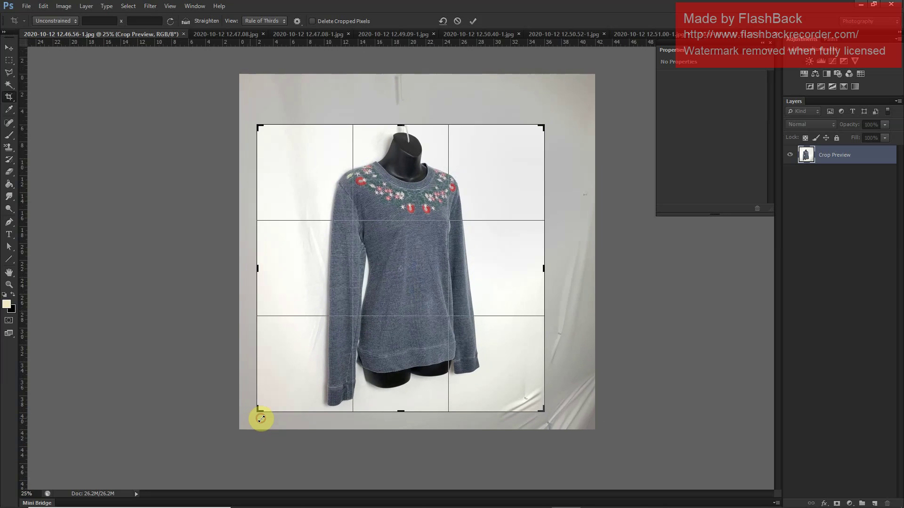
{"action": "left_click_drag", "start_coordinate": [569, 271], "coordinate": [567, 276]}
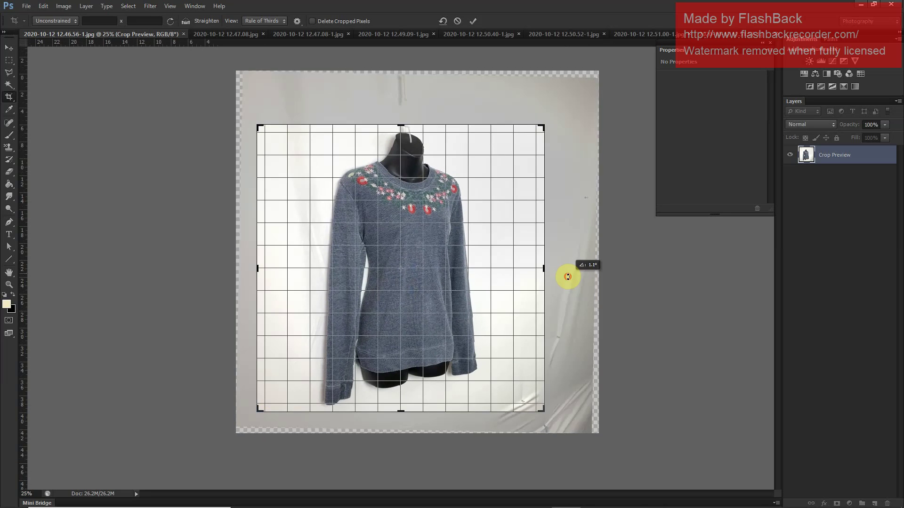
{"action": "key", "text": "Return"}
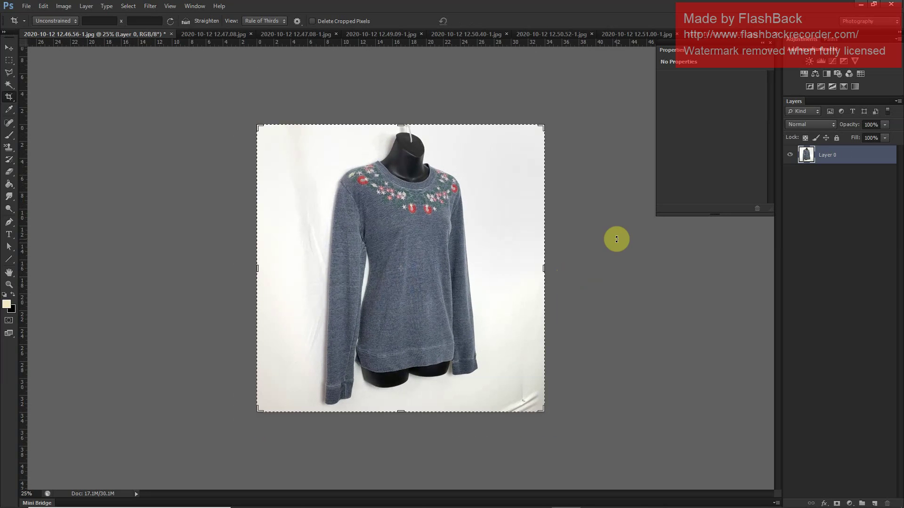
Fit the photo on screen and add a Brightness/Contrast layer with brightness 14
{"action": "key", "text": "ctrl+0"}
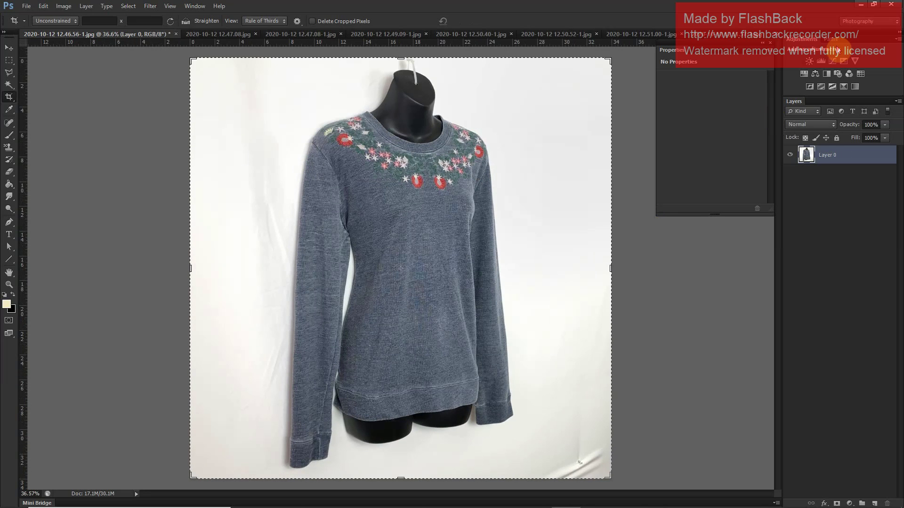
{"action": "left_click", "coordinate": [808, 62]}
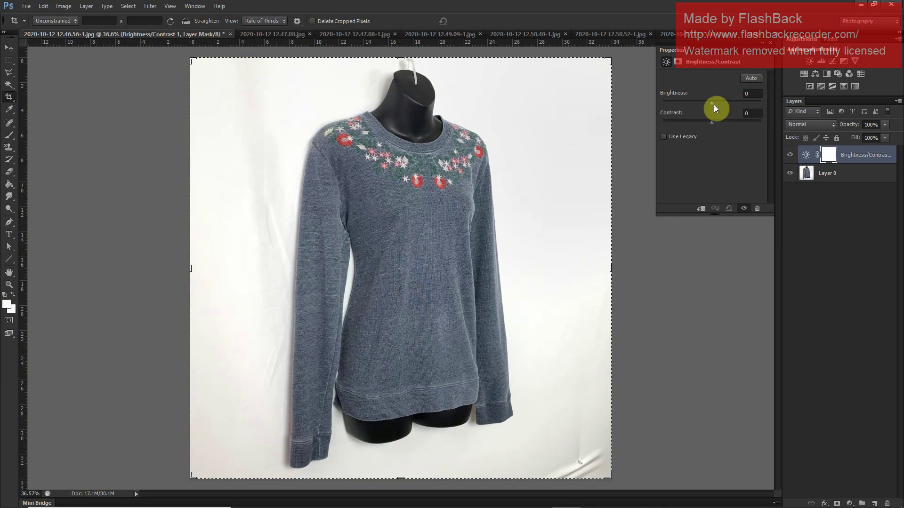
{"action": "left_click_drag", "start_coordinate": [713, 104], "coordinate": [714, 111]}
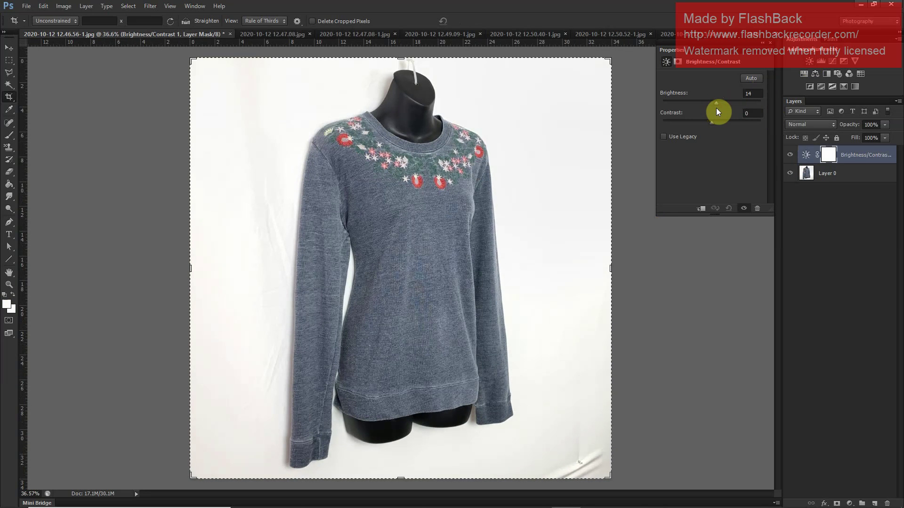
Sample white, select Layer 0, and brush over the shadow in the bottom-right corner
{"action": "left_click", "coordinate": [8, 110]}
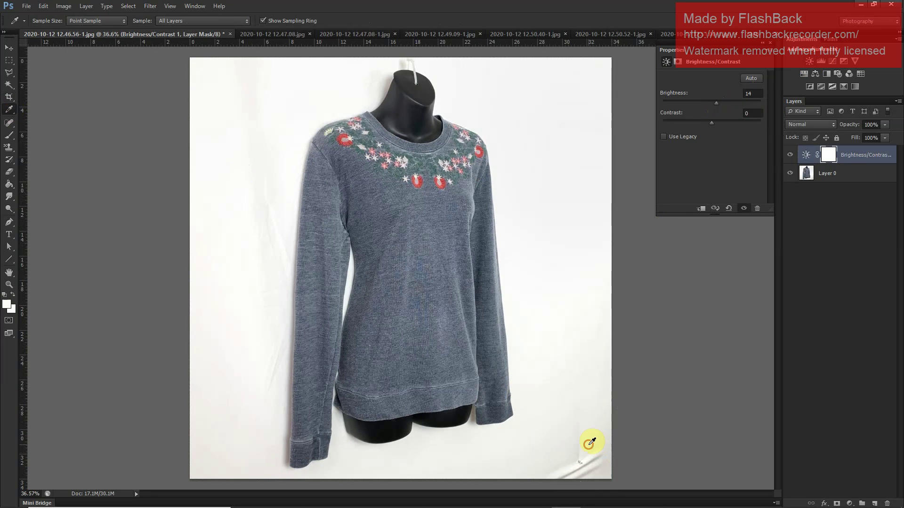
{"action": "left_click", "coordinate": [8, 145]}
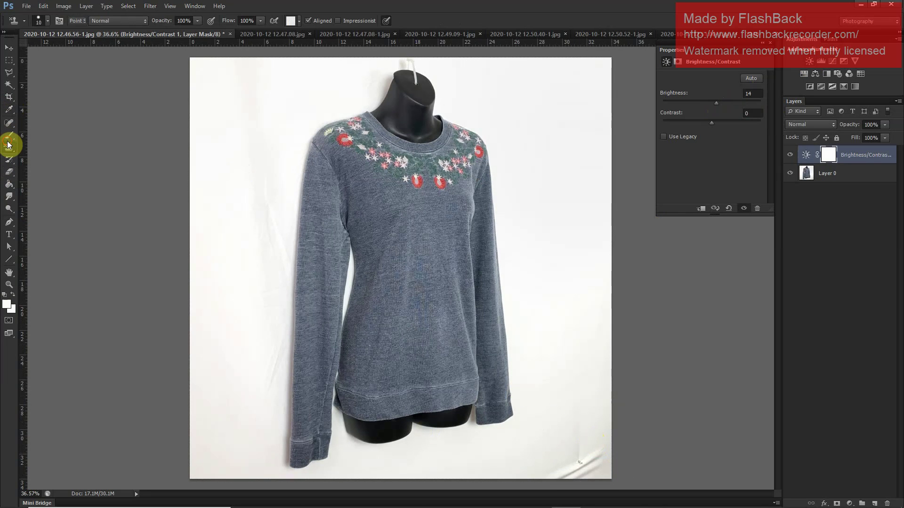
{"action": "left_click", "coordinate": [8, 135]}
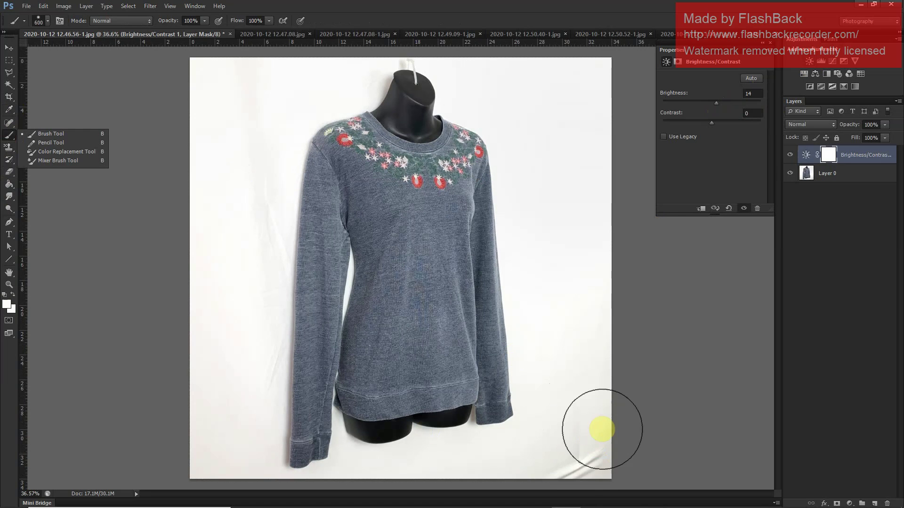
{"action": "left_click", "coordinate": [583, 472]}
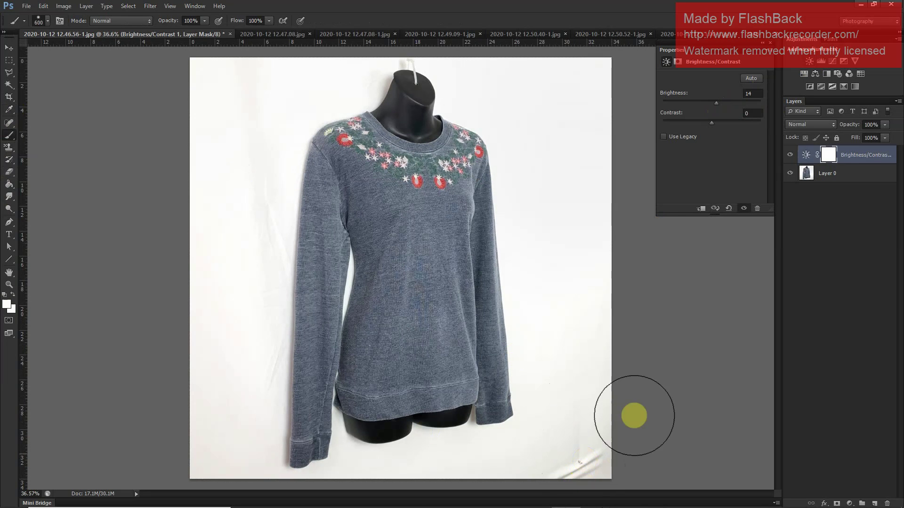
{"action": "left_click", "coordinate": [845, 172]}
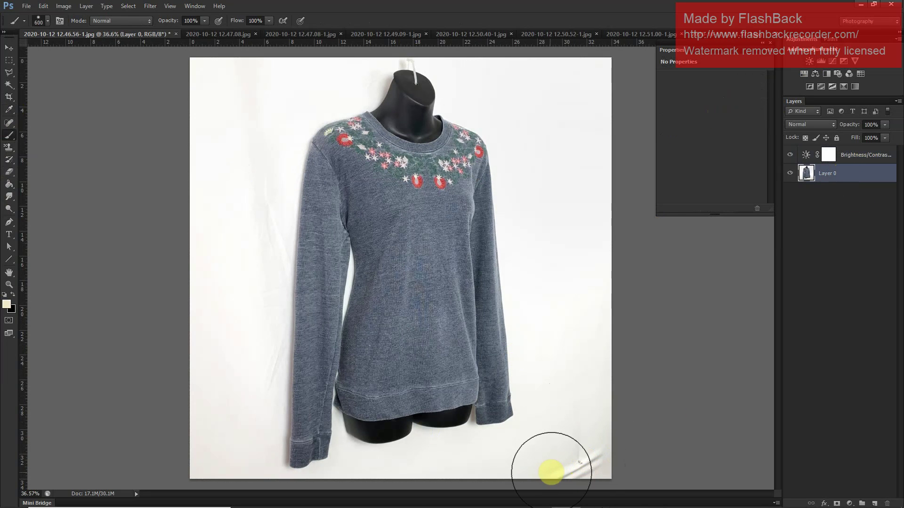
{"action": "left_click_drag", "start_coordinate": [545, 471], "coordinate": [623, 456]}
{"action": "mouse_move", "coordinate": [569, 466]}
{"action": "left_mouse_down"}
{"action": "mouse_move", "coordinate": [690, 458]}
{"action": "mouse_move", "coordinate": [721, 354]}
{"action": "left_mouse_up"}
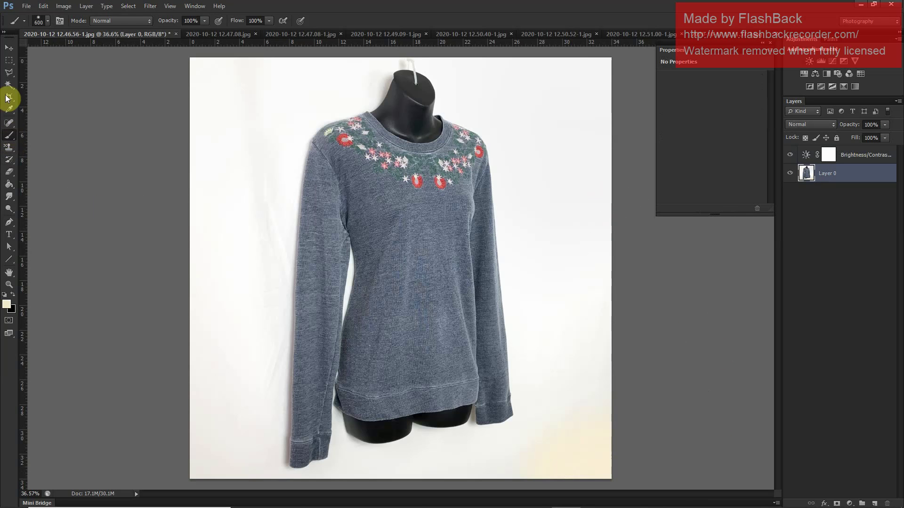
Resample white and paint out the remaining cream tint along the bottom-right edge
{"action": "left_click", "coordinate": [9, 111]}
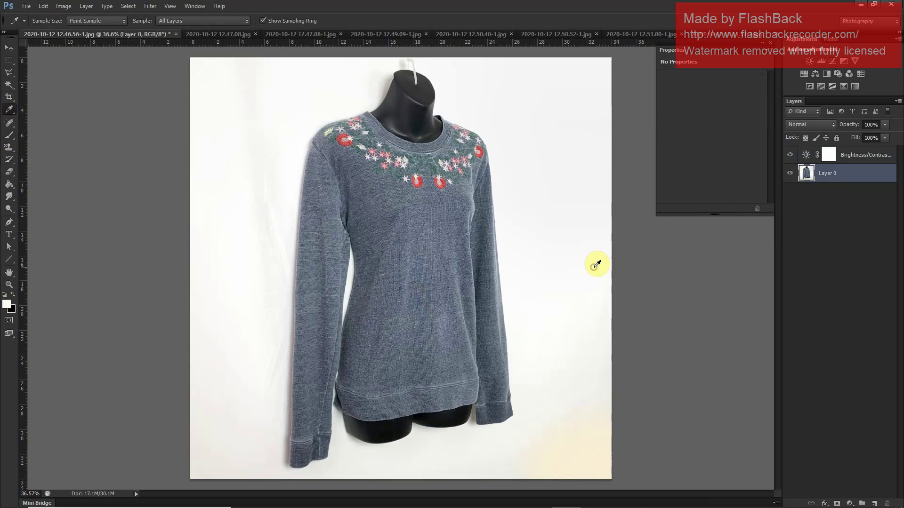
{"action": "left_click", "coordinate": [9, 141]}
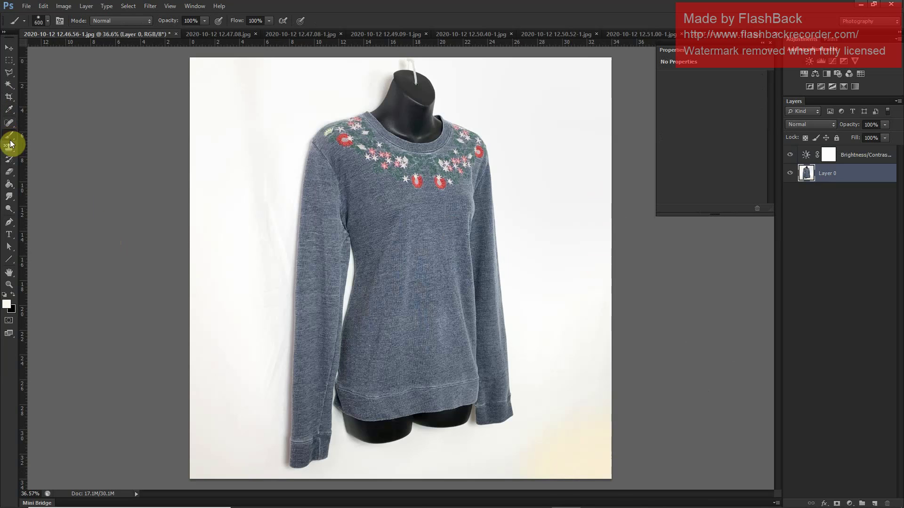
{"action": "left_click", "coordinate": [581, 474]}
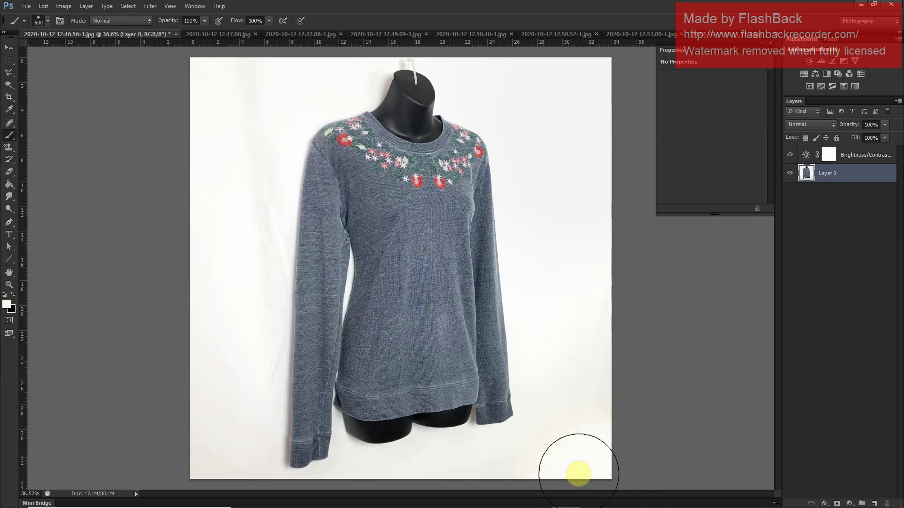
{"action": "left_click_drag", "start_coordinate": [579, 473], "coordinate": [714, 395]}
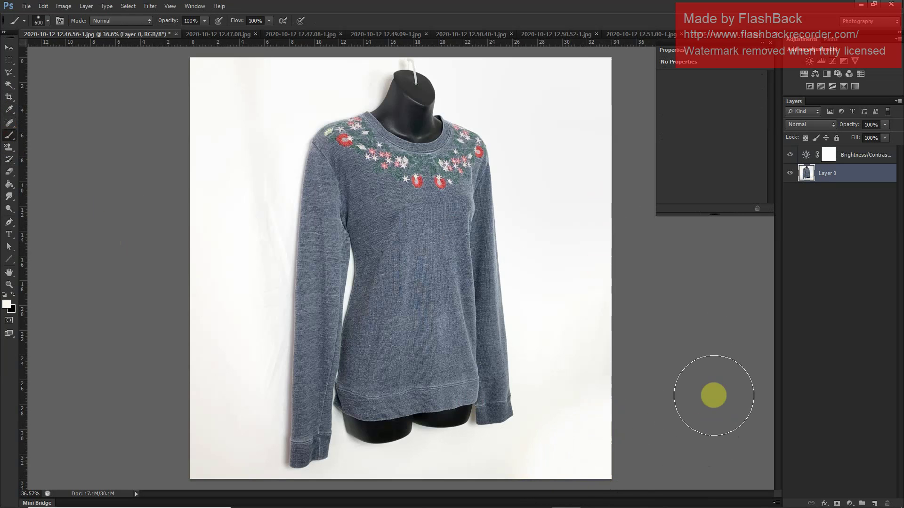
Save the edited photo as JPEG '5004-2' in the Photoshopped Images folder
{"action": "key", "text": "ctrl+shift+s"}
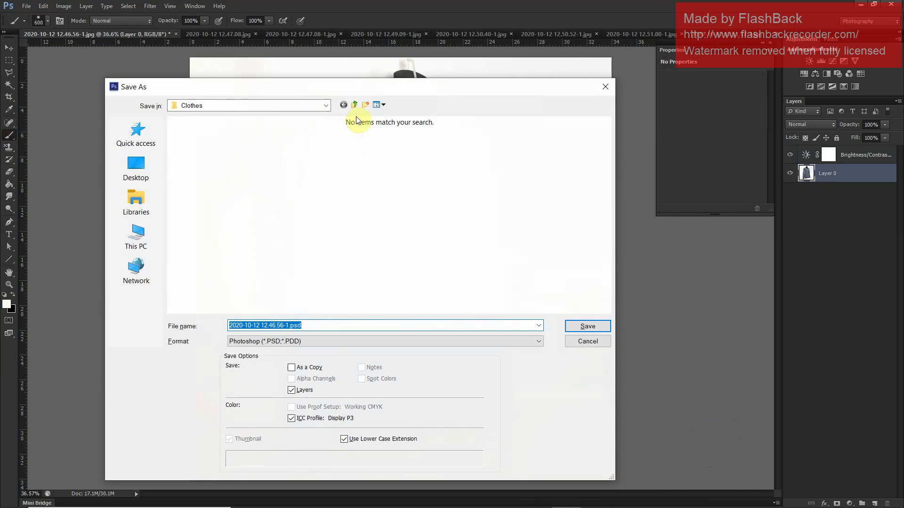
{"action": "left_click", "coordinate": [354, 104]}
{"action": "double_click", "coordinate": [288, 236]}
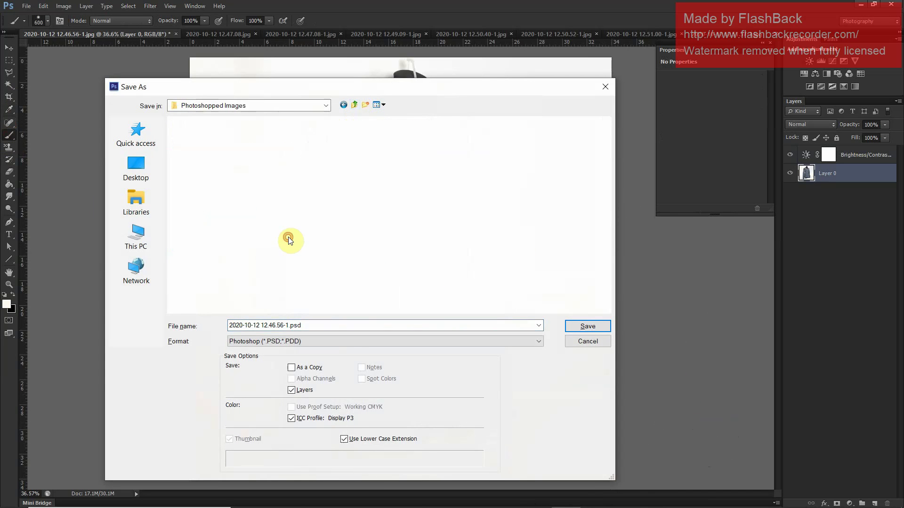
{"action": "left_click", "coordinate": [370, 341]}
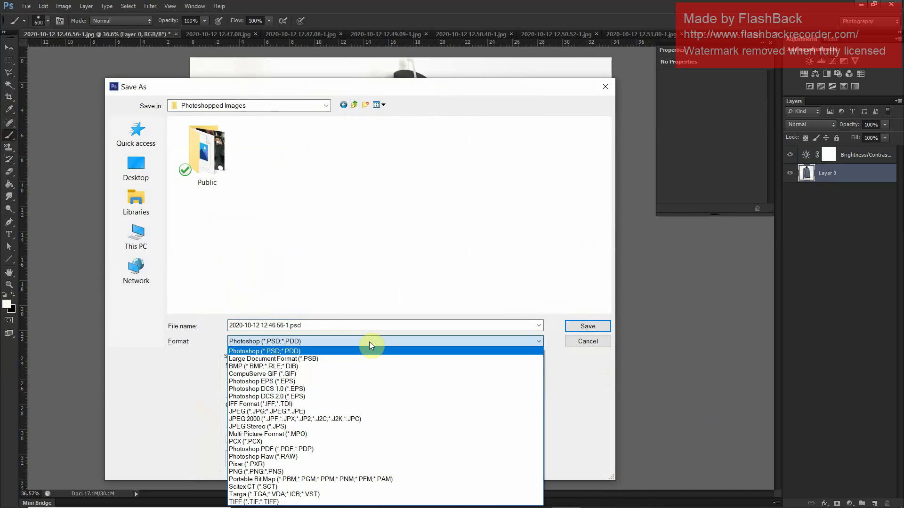
{"action": "key", "text": "j"}
{"action": "key", "text": "Return"}
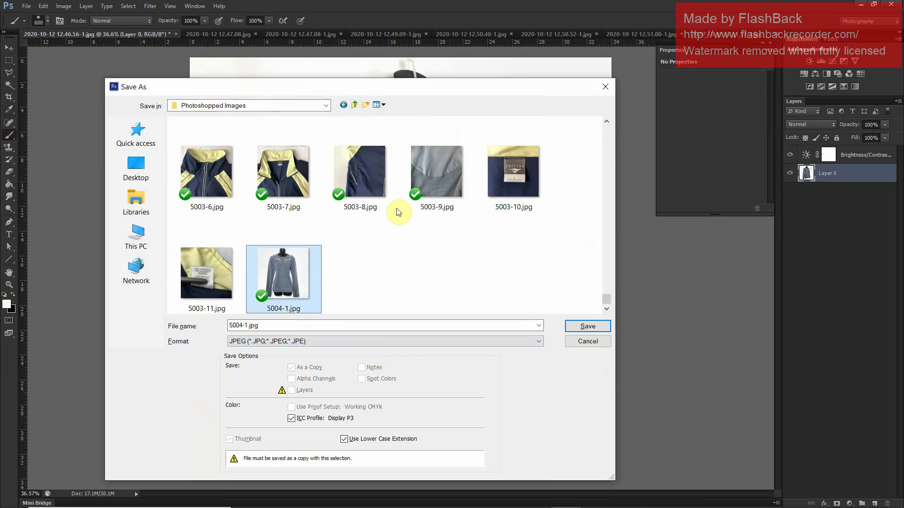
{"action": "left_click", "coordinate": [391, 327]}
{"action": "type", "text": "2"}
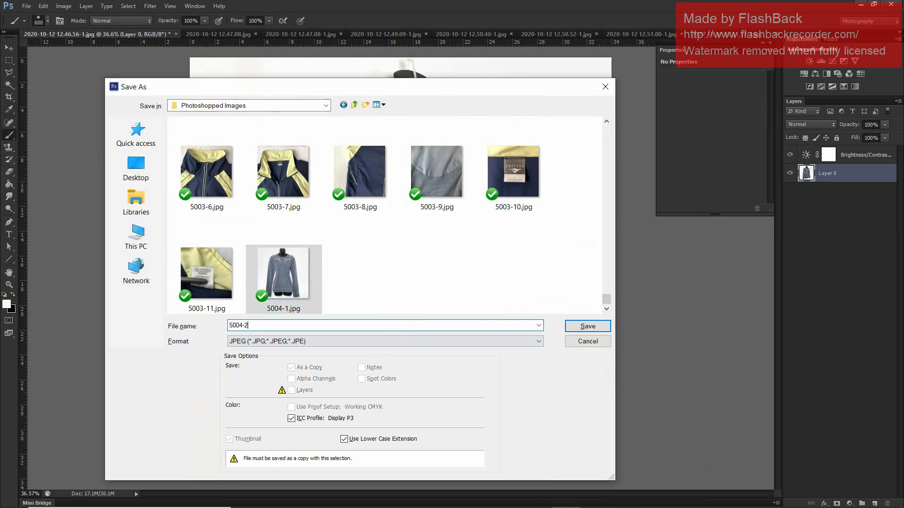
{"action": "key", "text": "Return"}
{"action": "key", "text": "Return"}
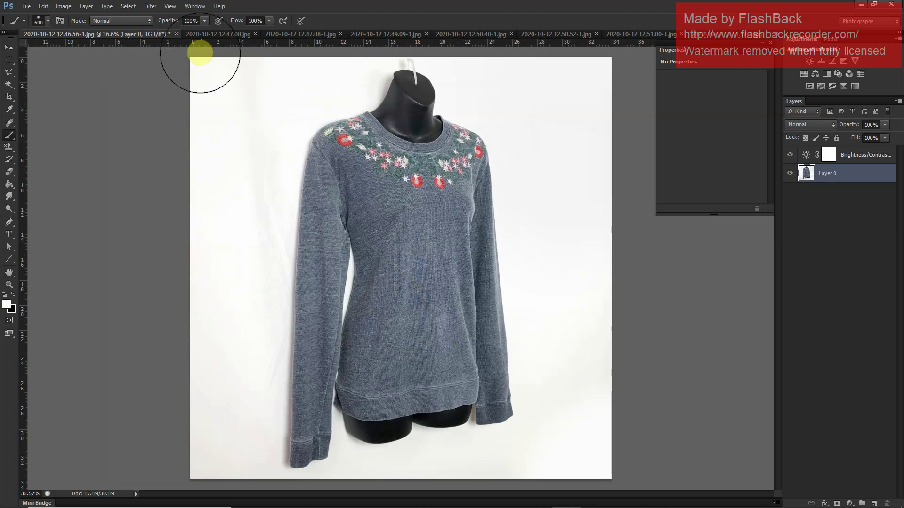
Close the photo without saving the original, then fit 12.47.08.jpg and add Brightness/Contrast
{"action": "left_click", "coordinate": [176, 33]}
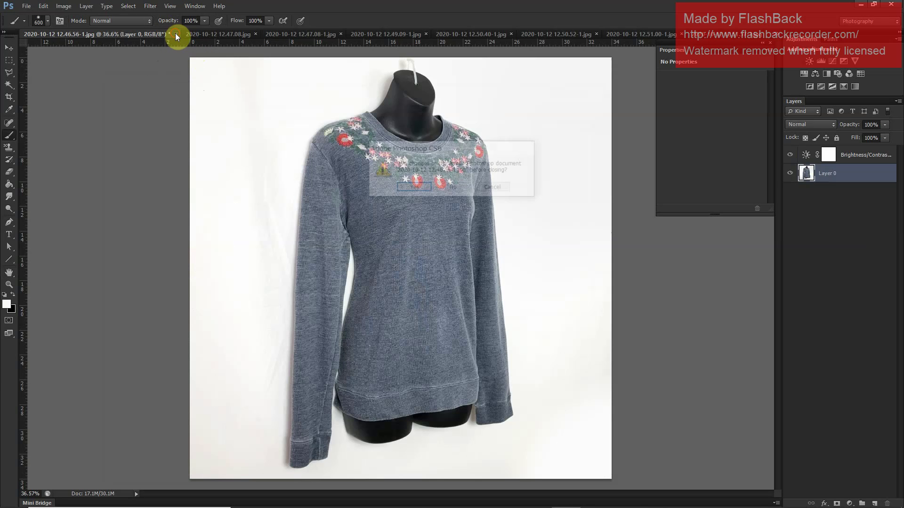
{"action": "left_click", "coordinate": [456, 190]}
{"action": "left_click", "coordinate": [61, 34]}
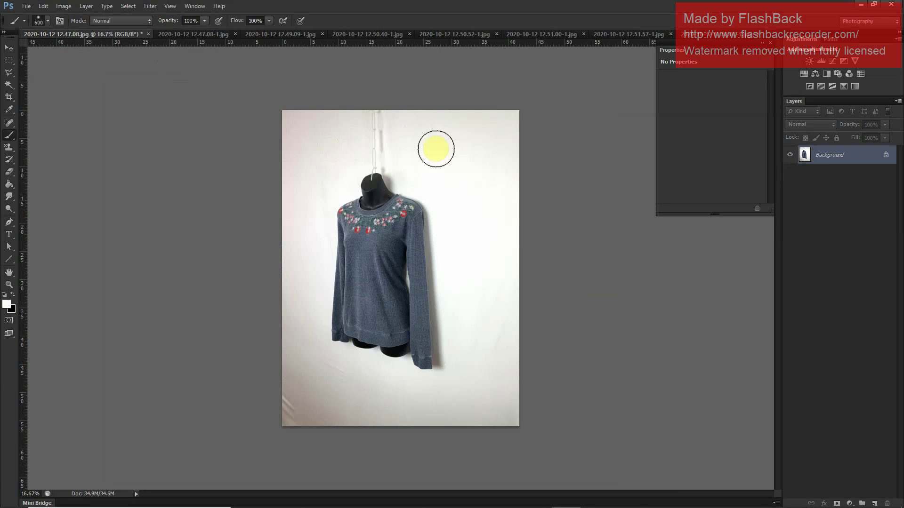
{"action": "key", "text": "ctrl+0"}
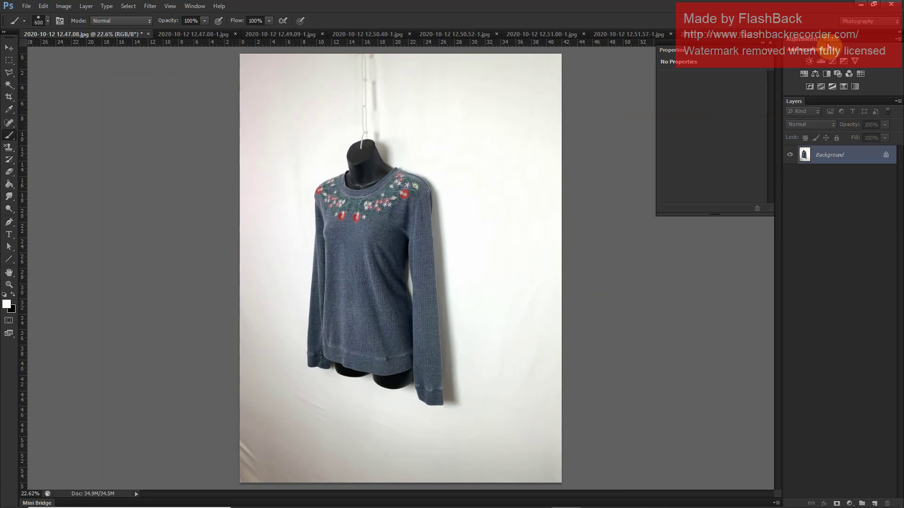
{"action": "left_click", "coordinate": [808, 60]}
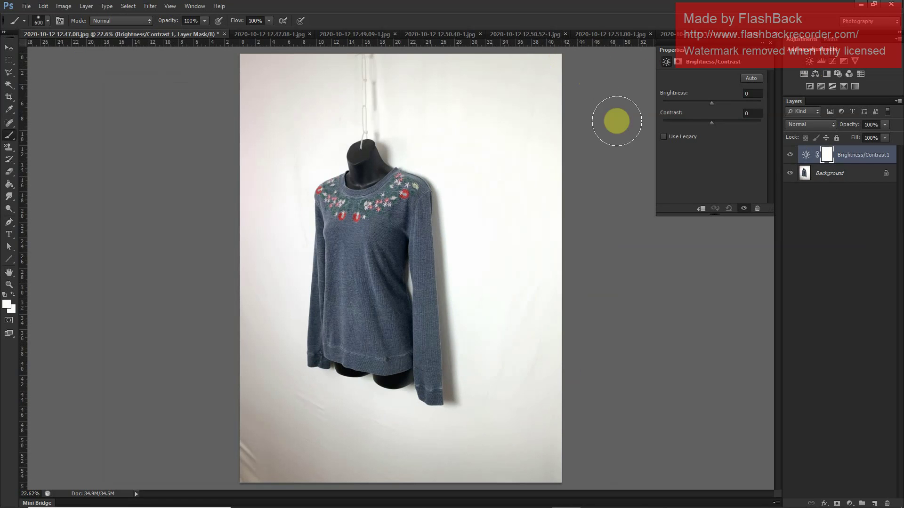